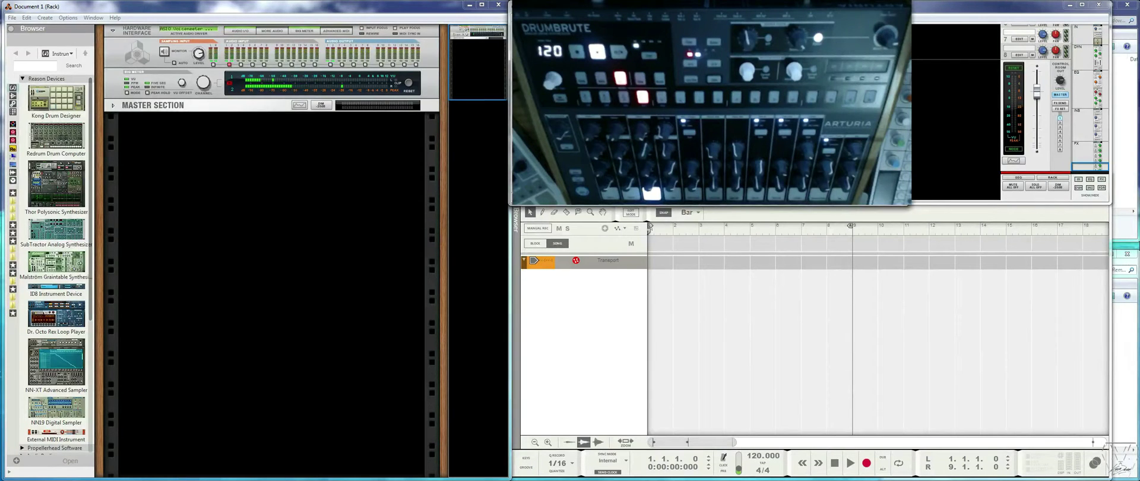
key("alt+Tab")
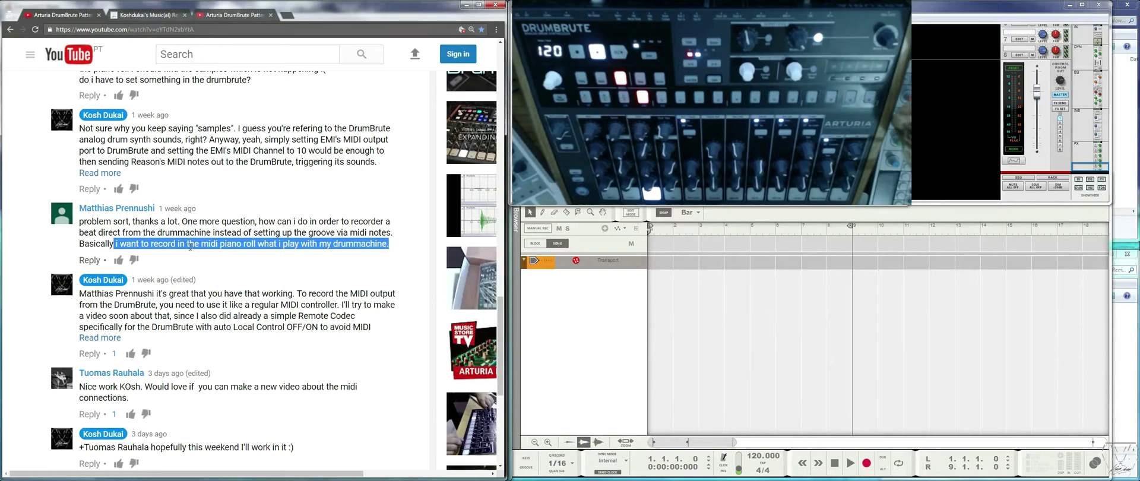
left_click(468, 6)
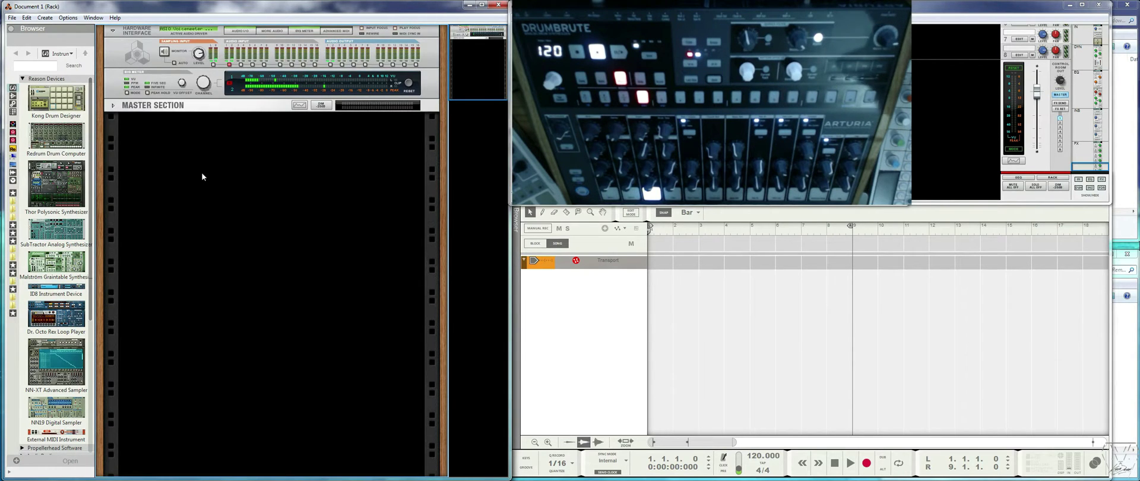
Start adding a control surface in the preferences with manufacturer <Other> and model MIDI Control Keyboard.
left_click(27, 17)
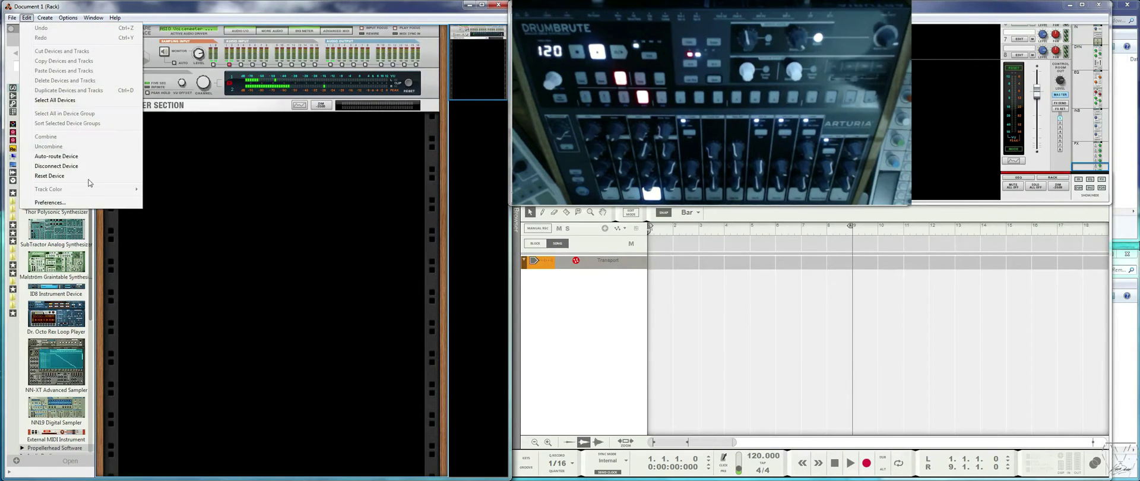
left_click(83, 202)
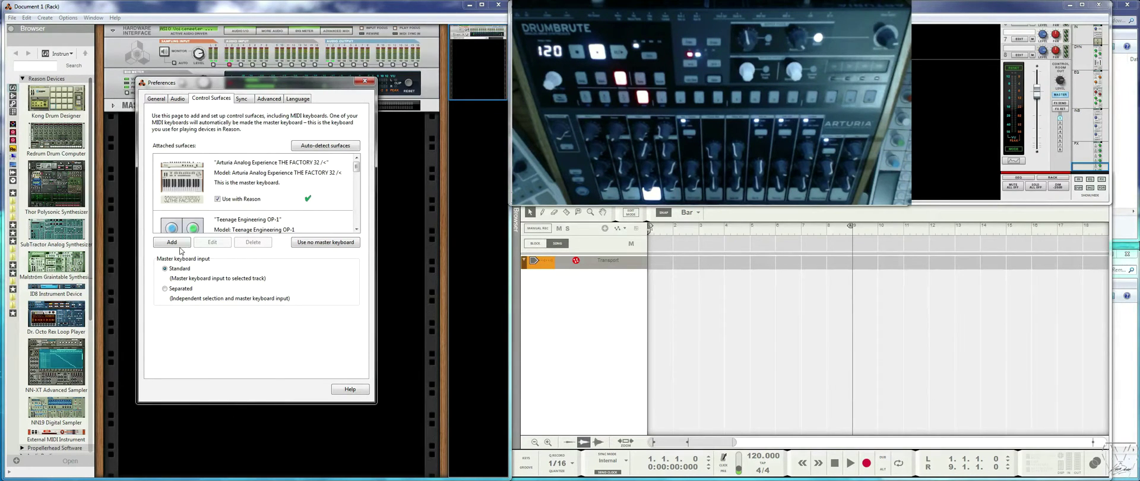
left_click(176, 243)
left_click(304, 166)
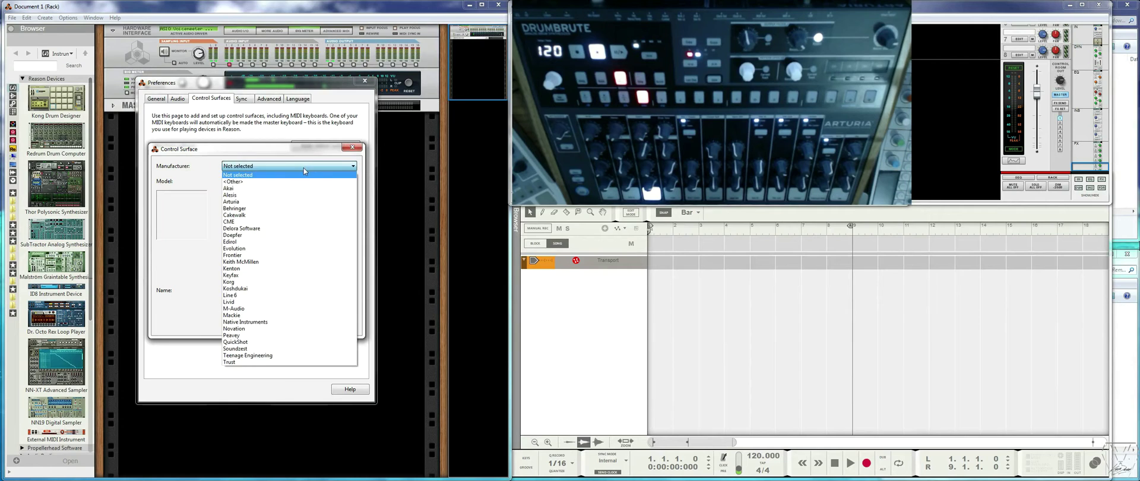
left_click(295, 182)
left_click(295, 181)
scroll(319, 276, "down", 2)
left_click(275, 357)
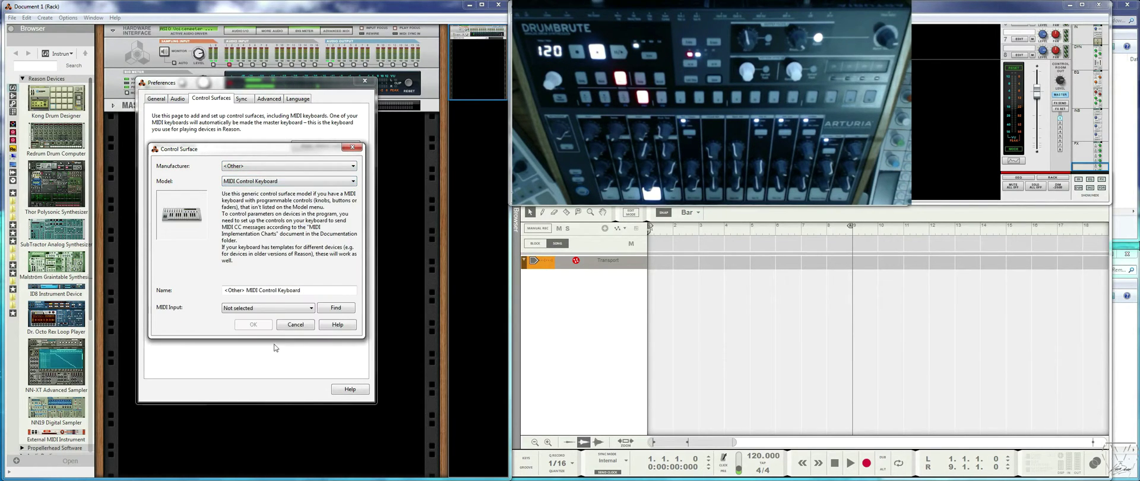
Assign Arturia DrumBrute as the new control surface's MIDI input, confirm it and close the preferences.
left_click(270, 308)
left_click(260, 317)
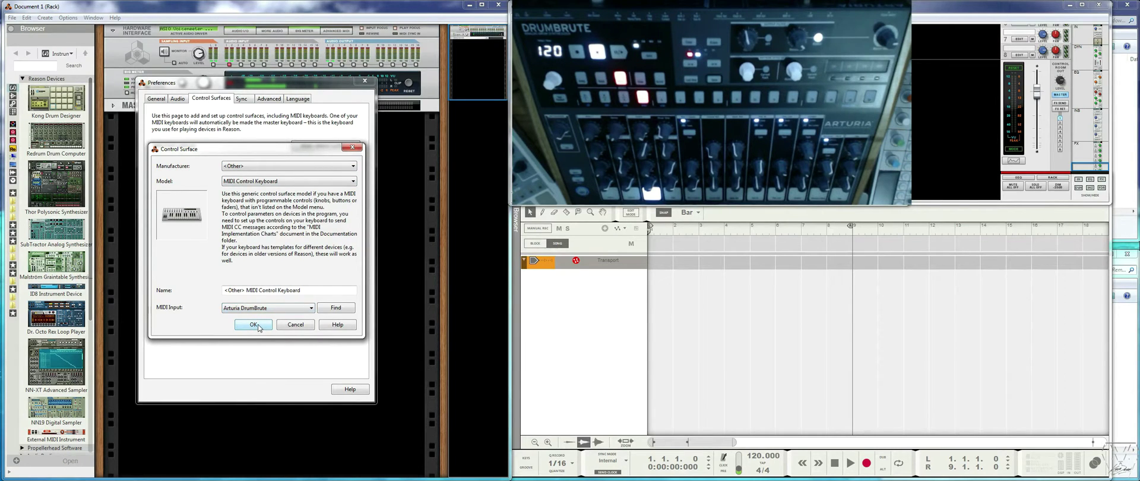
left_click(253, 324)
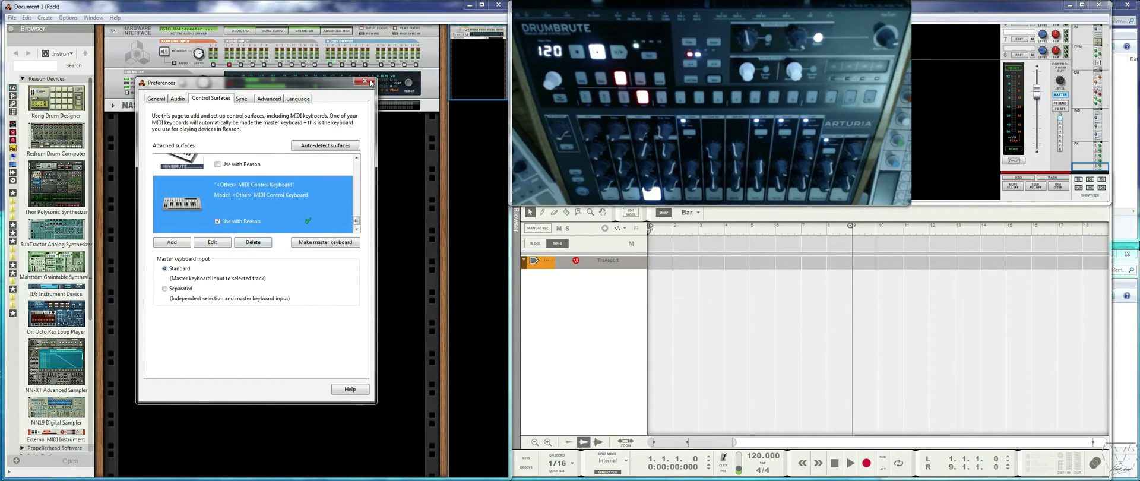
left_click(365, 80)
Add a Kong Drum Designer to the rack and reset the device to its initial patch.
left_click_drag(52, 100, 193, 150)
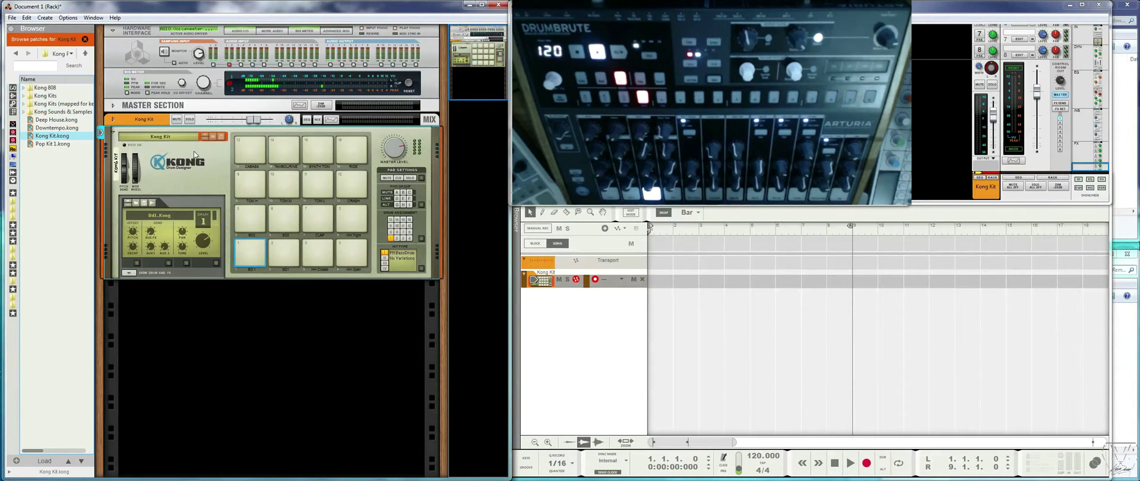
left_click(216, 165)
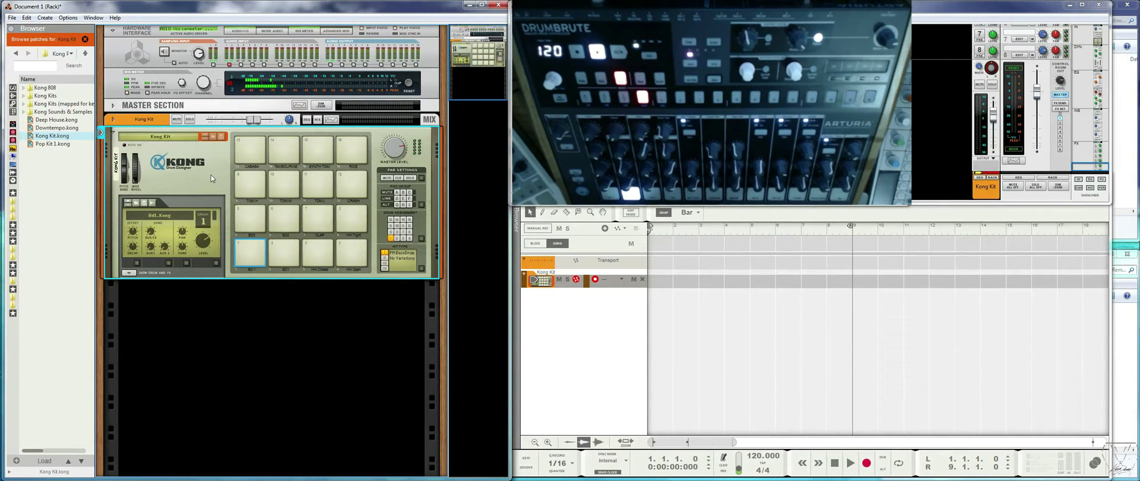
right_click(205, 176)
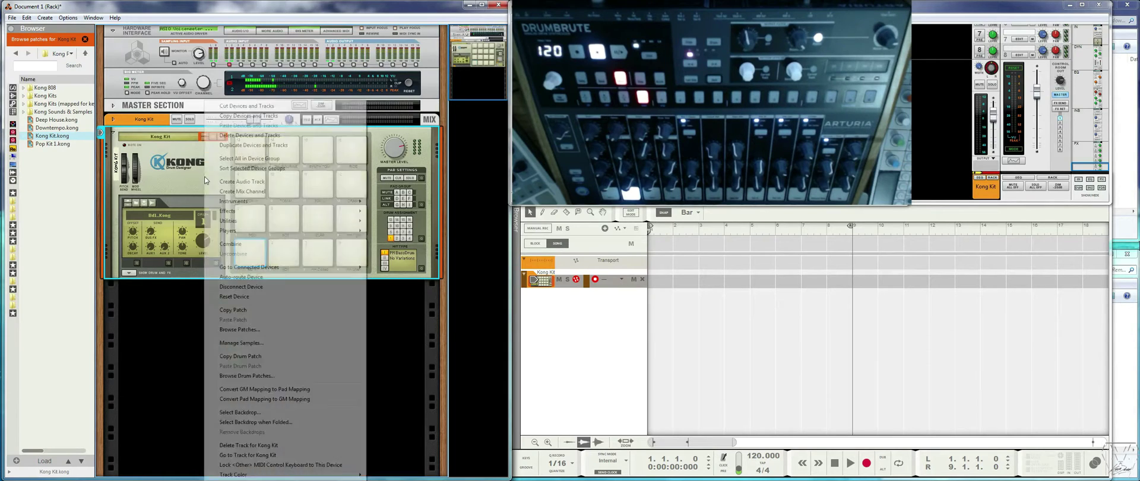
left_click(233, 297)
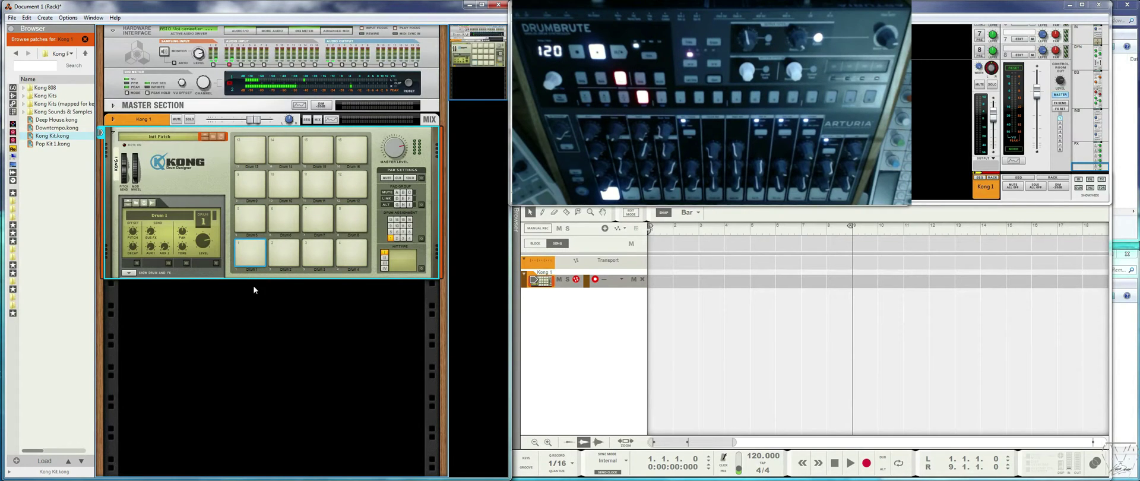
Delete the Kong device together with everything in its device group.
left_click(266, 252)
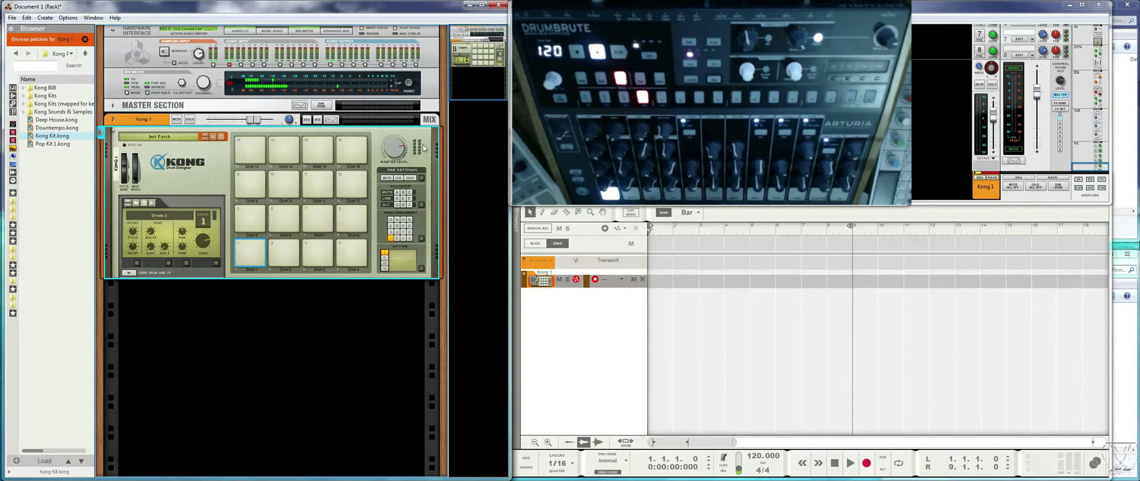
key("Delete")
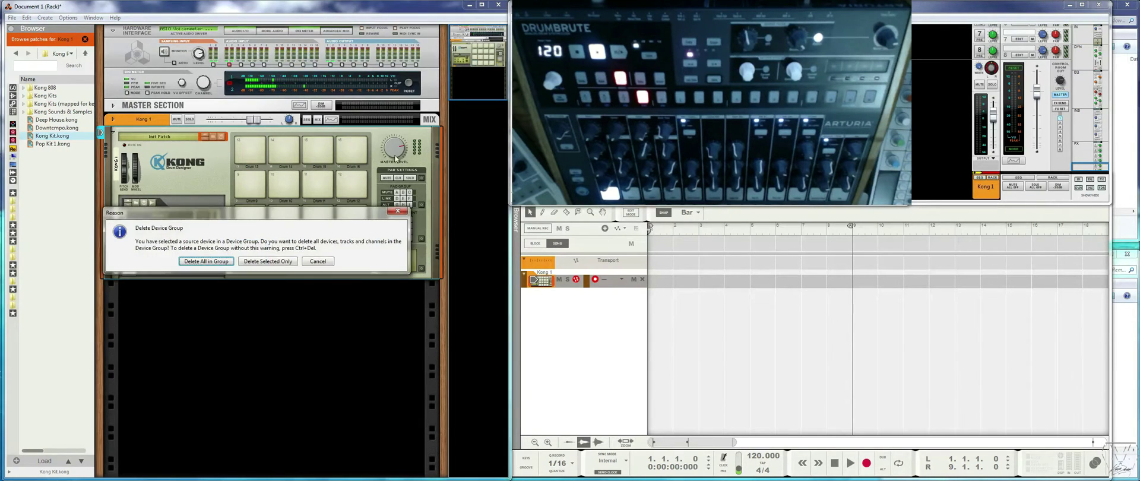
left_click(227, 262)
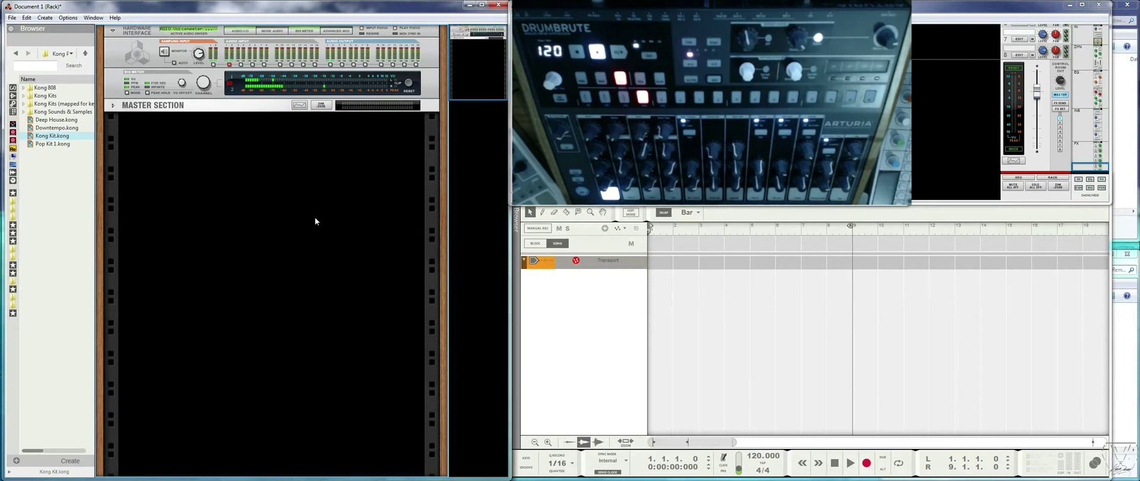
Switch to the browser and download the Arturia DrumBrute Remote Codec archive from the blog post.
key("alt+Tab")
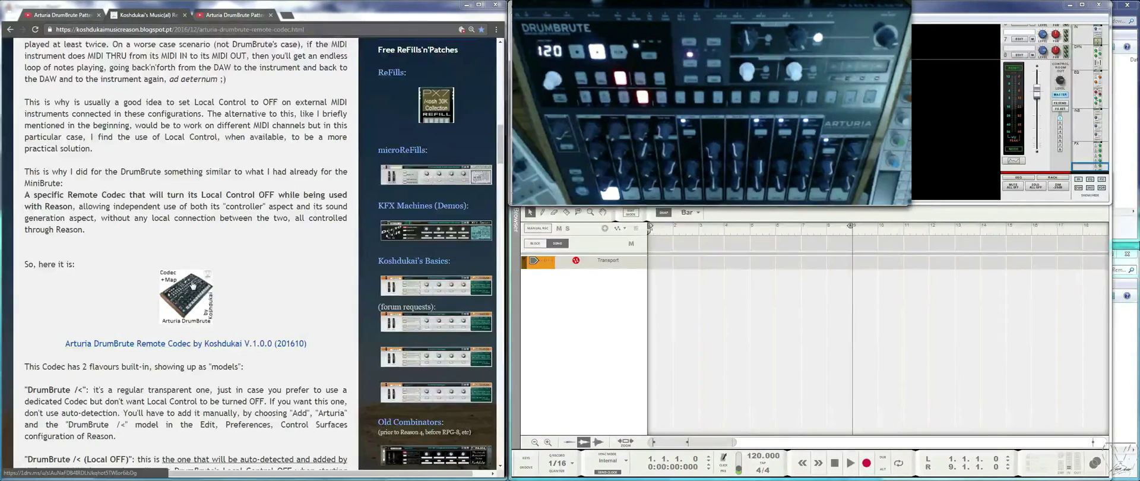
left_click(187, 294)
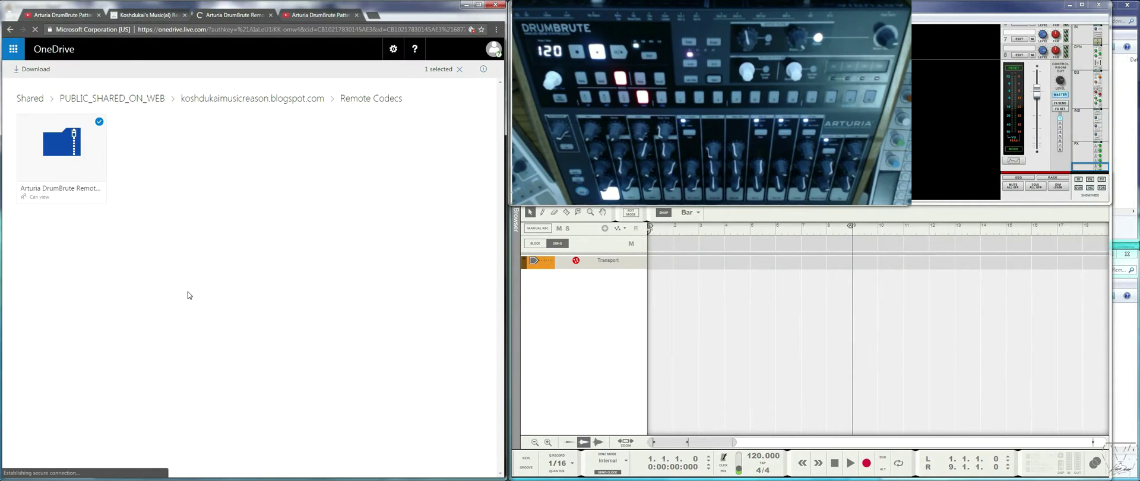
left_click(461, 300)
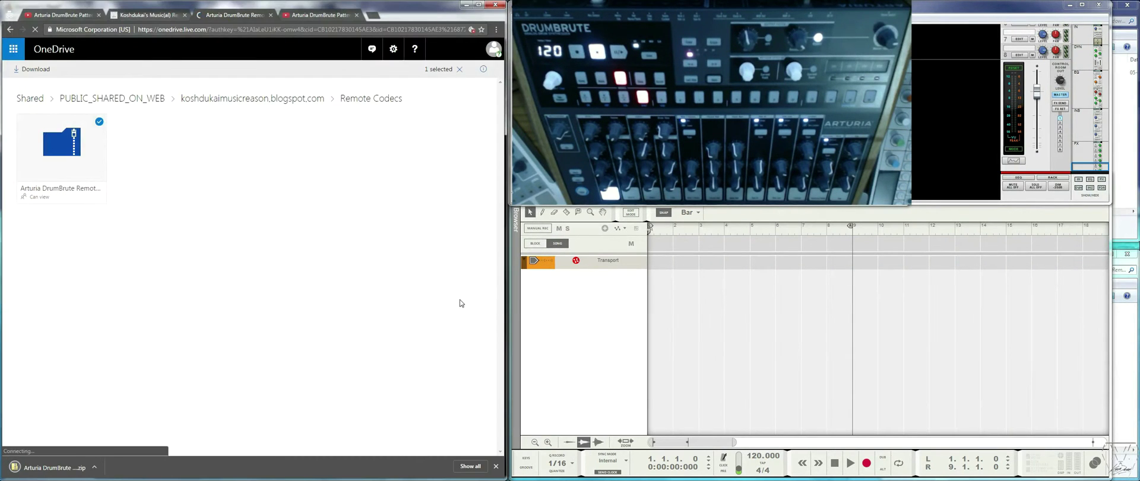
In File Explorer's downloads folder, extract the DrumBrute Remote Codec archive into its own folder with 7-Zip and open that folder.
left_click(1123, 175)
left_click_drag(981, 74, 983, 118)
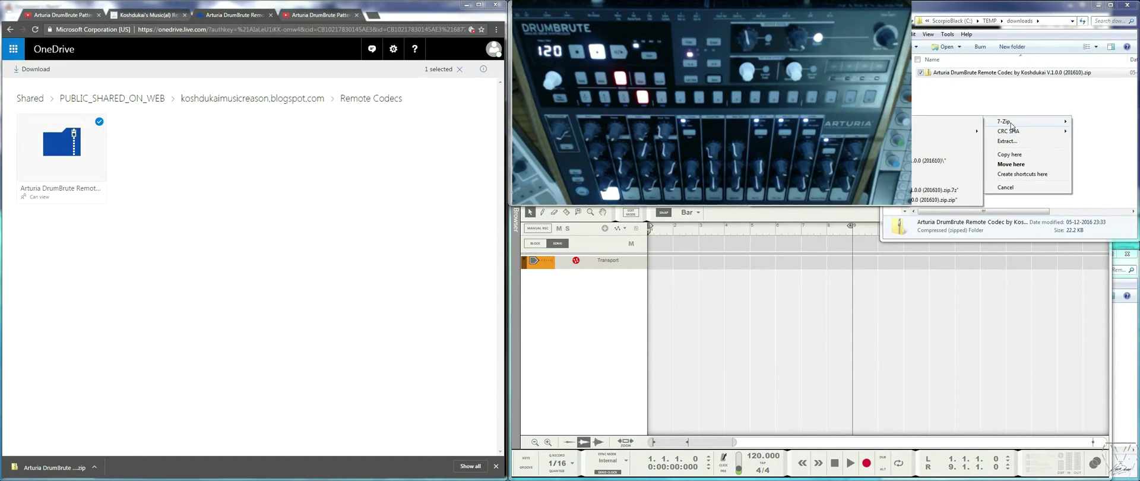
left_click(972, 159)
double_click(1003, 73)
Open ReadMe.txt for the install location and go to %ALLUSERSPROFILE%\Propellerhead Software\Remote in the second Explorer window.
left_click(947, 91)
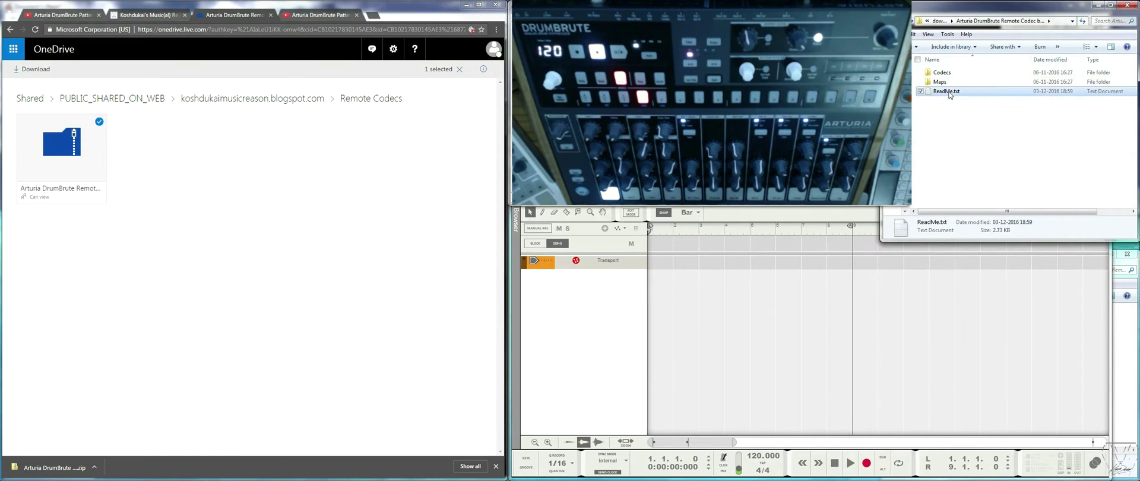
double_click(947, 91)
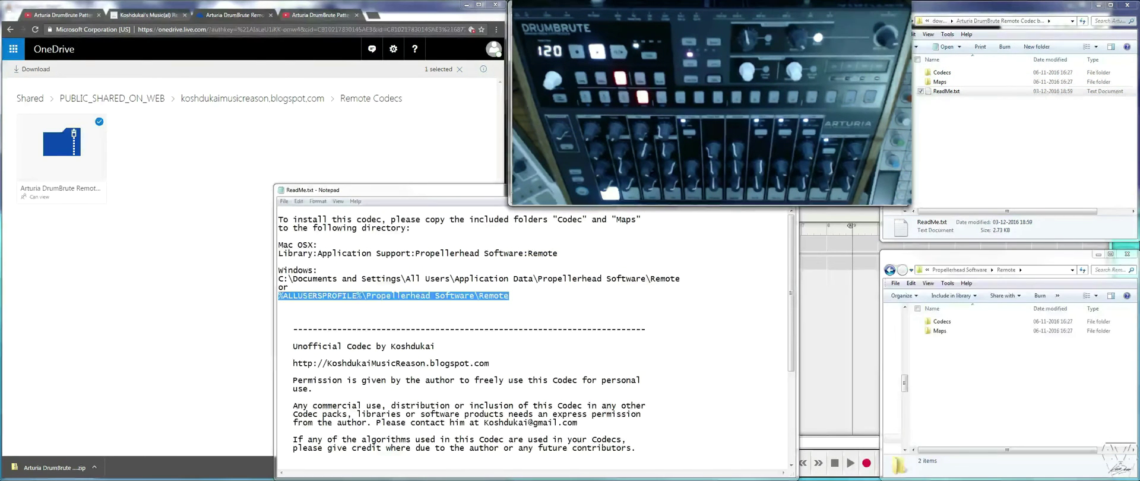
left_click(1029, 270)
type("%ALLUSERSPROFILE%\\Propellerhead Software\\Remote")
left_click(1029, 277)
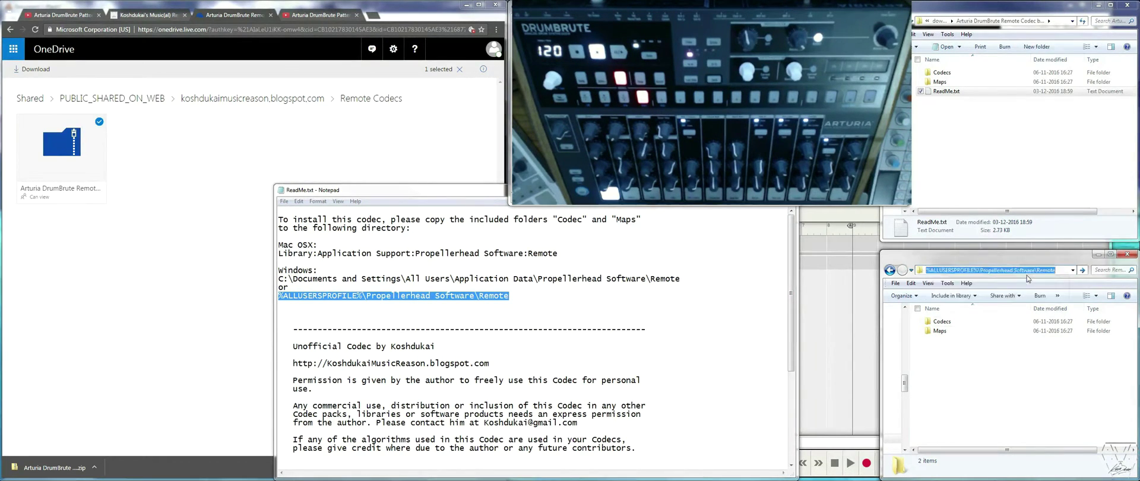
Move the extracted Codecs and Maps folders into the Remote folder, merging the folders and replacing the existing files.
left_click(919, 92)
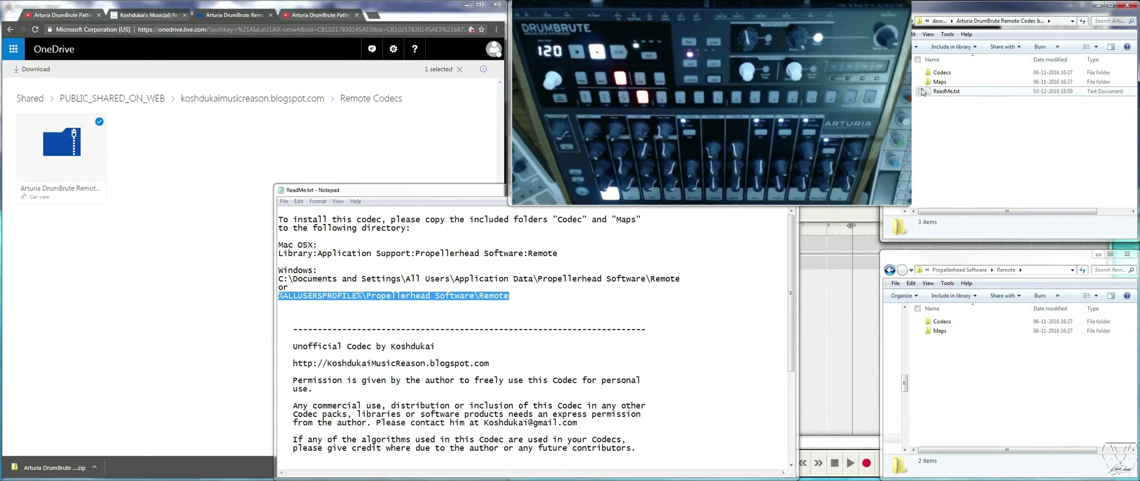
left_click(920, 73)
left_click(920, 82)
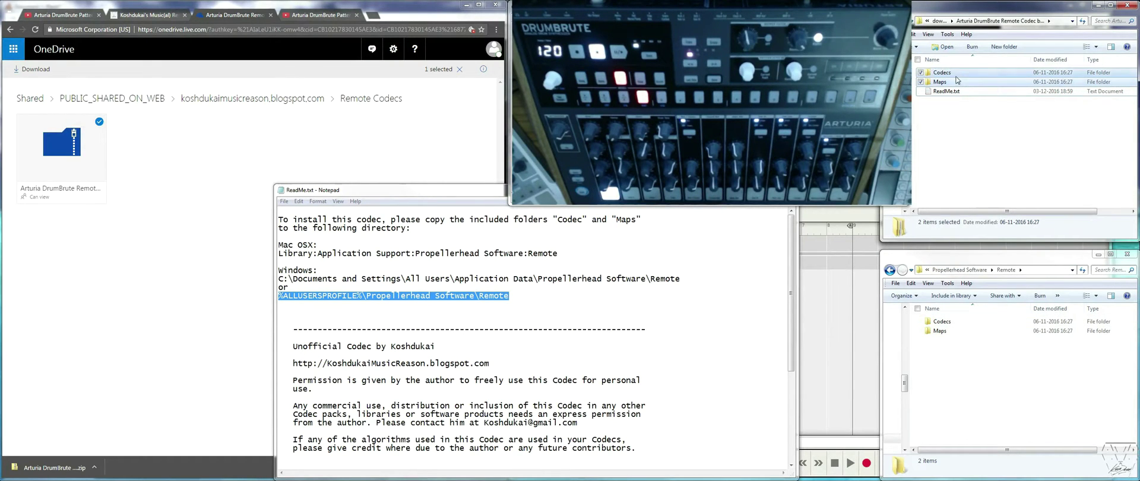
left_click_drag(1014, 271, 1012, 386)
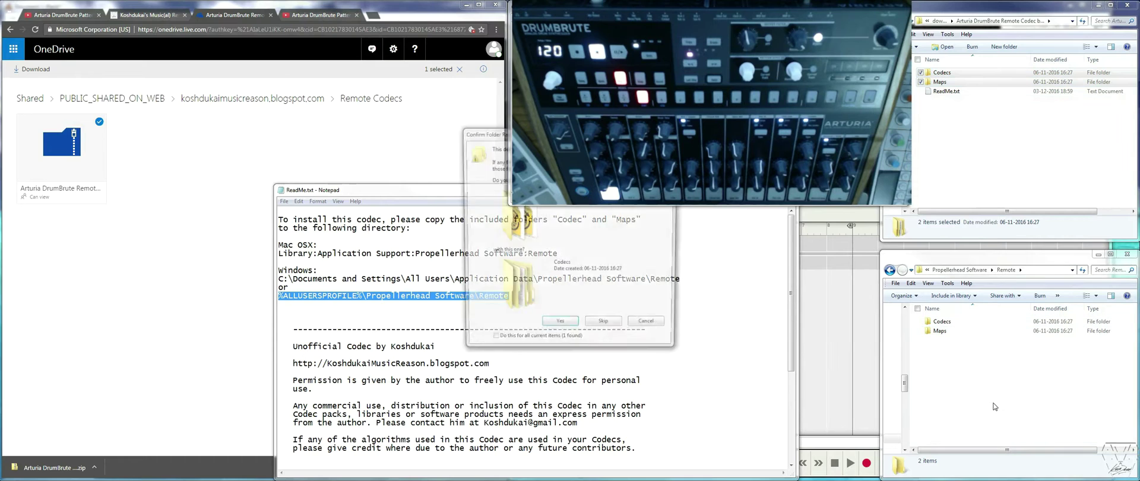
left_click_drag(499, 137, 590, 227)
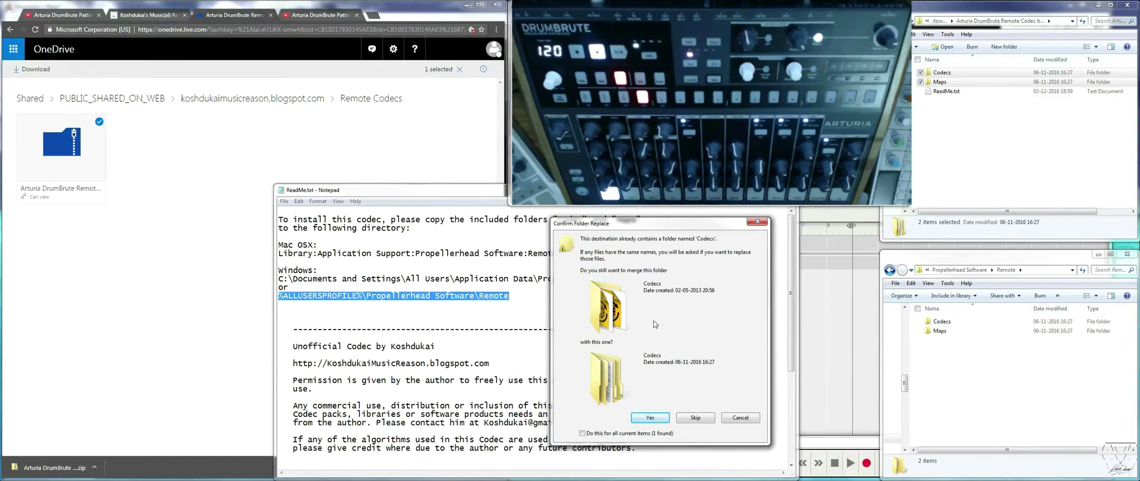
left_click(650, 417)
left_click_drag(502, 138, 594, 234)
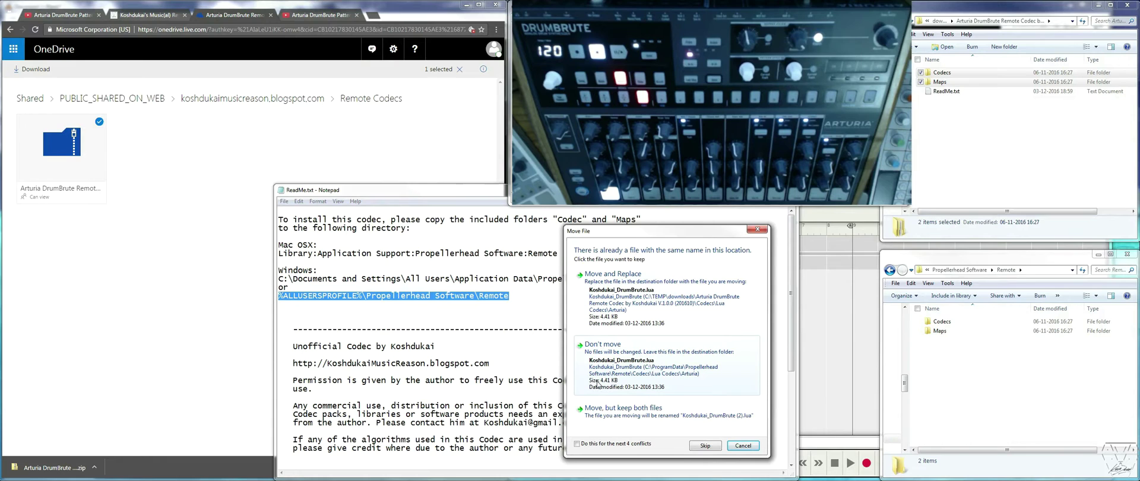
left_click(612, 275)
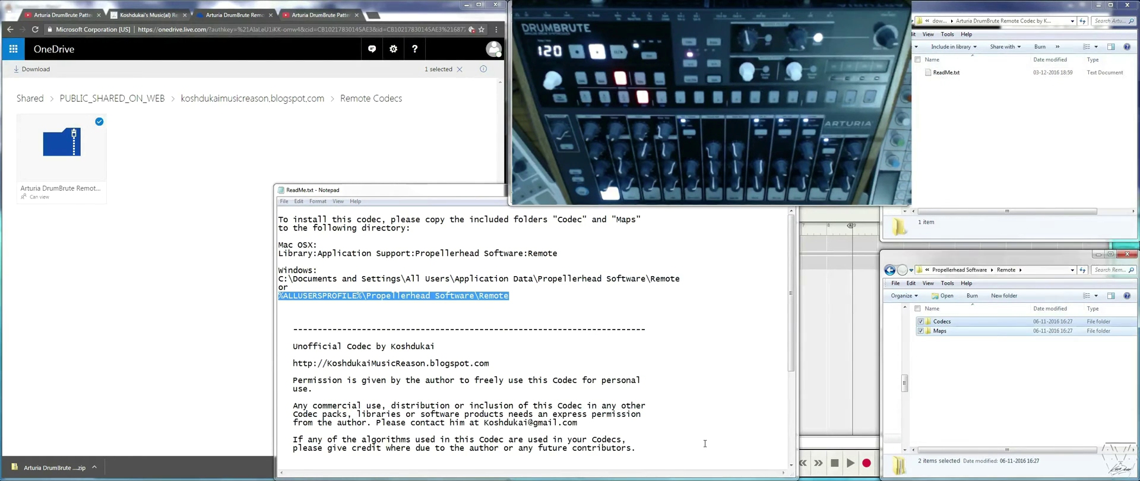
left_click(983, 408)
Close the ReadMe file and the OneDrive page, then switch back to Reason.
left_click(651, 304)
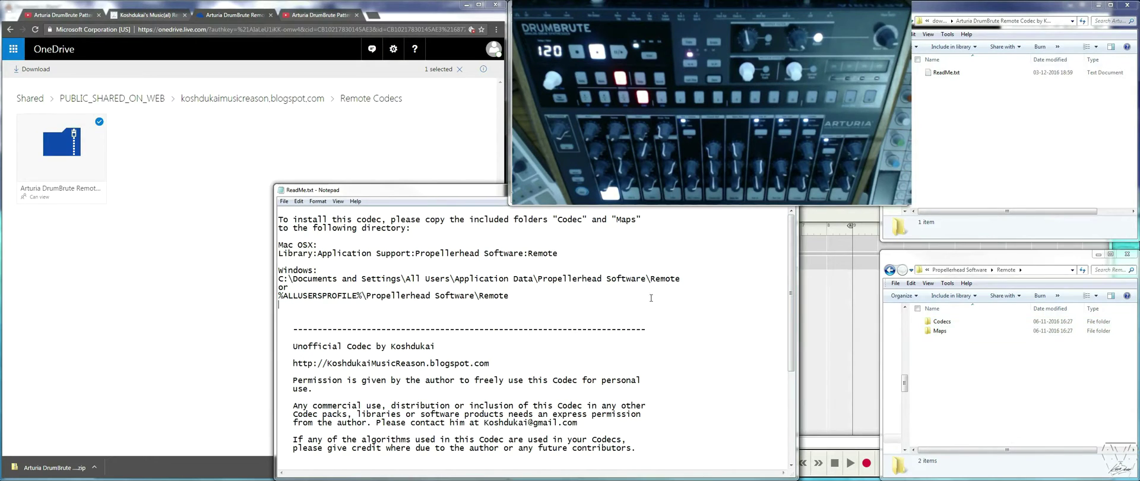
left_click(282, 190)
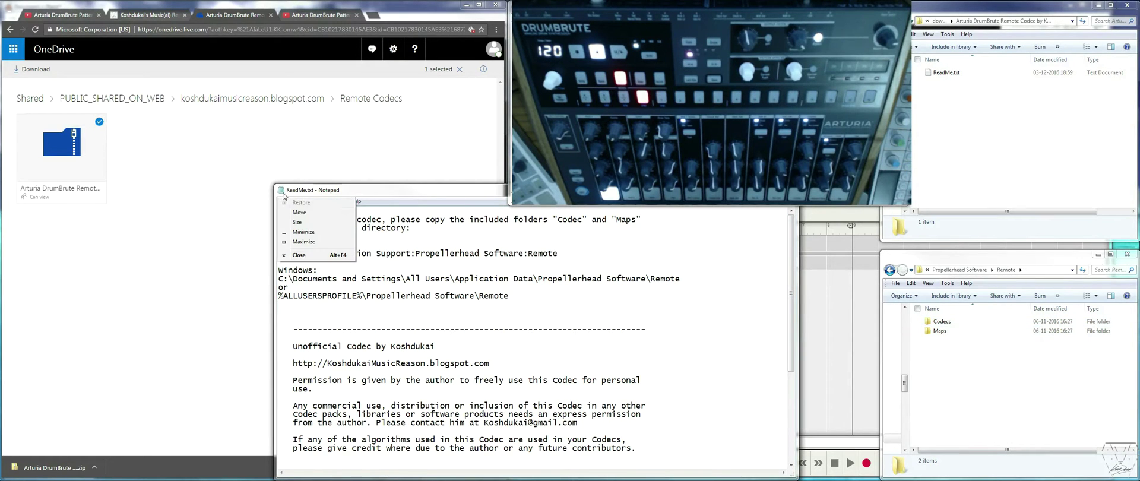
left_click(299, 255)
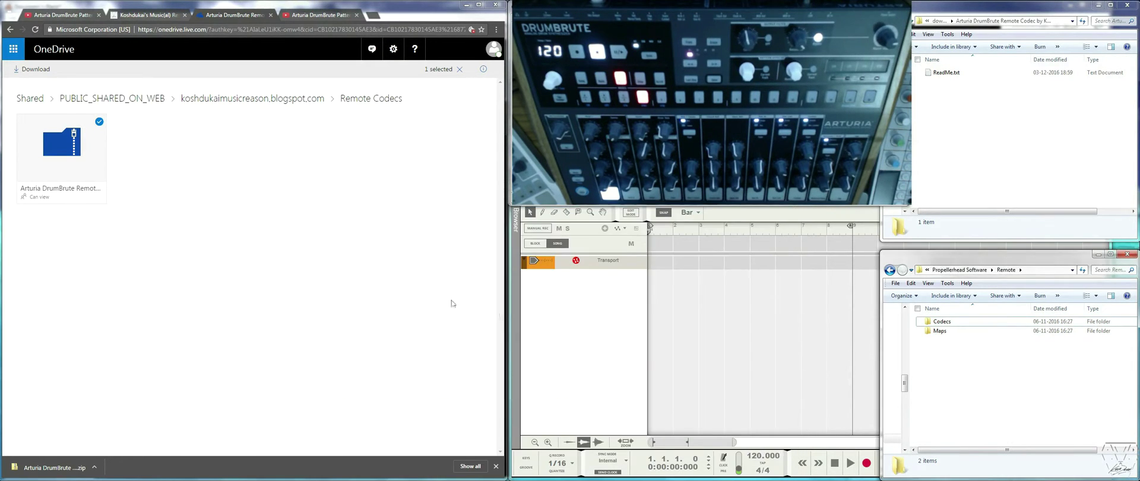
left_click(271, 14)
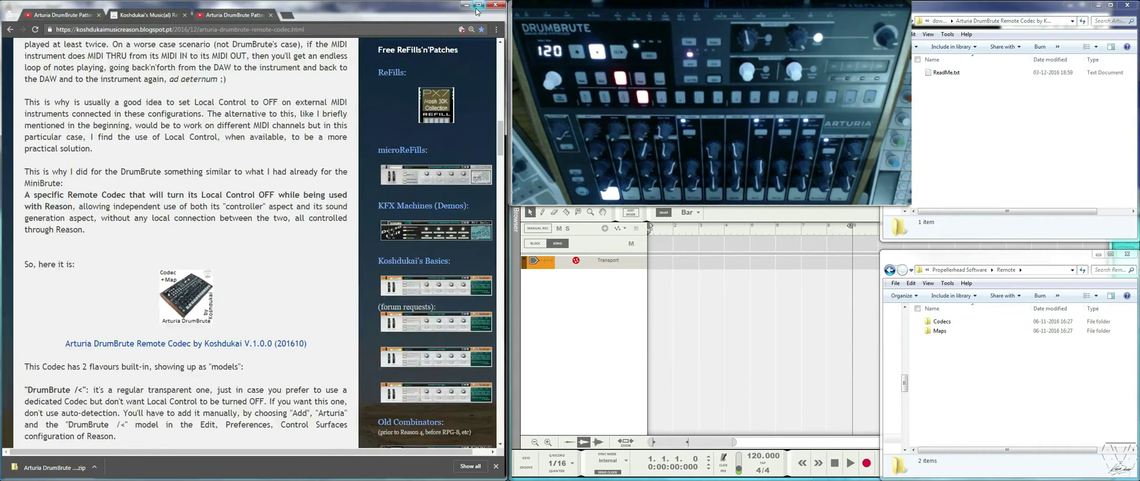
key("alt+Tab")
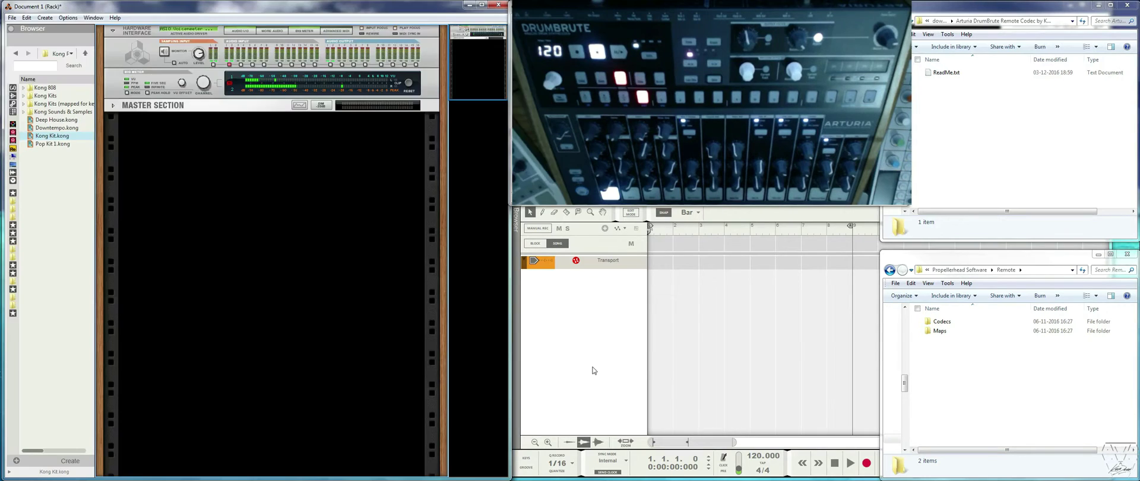
left_click(969, 335)
left_click_drag(972, 340, 948, 358)
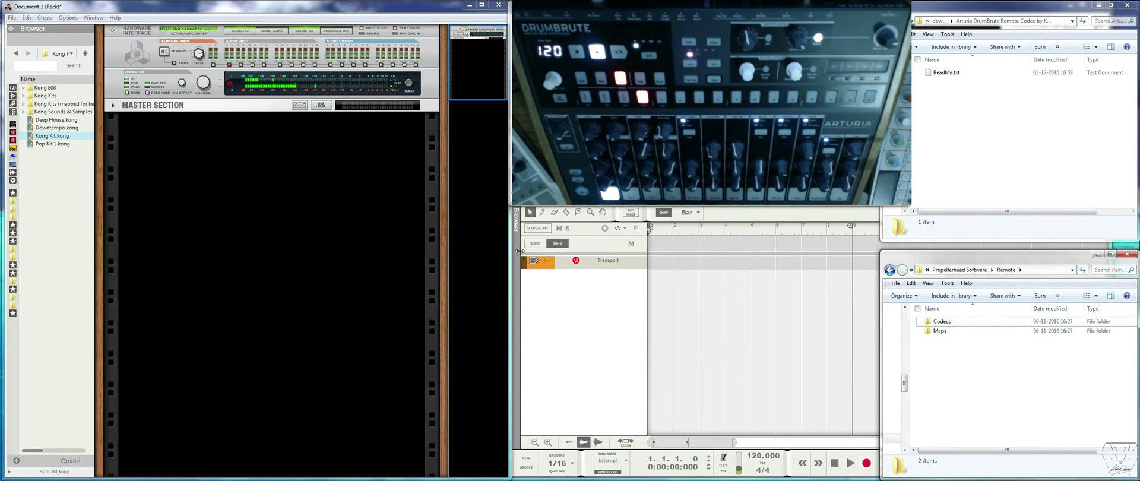
left_click(297, 179)
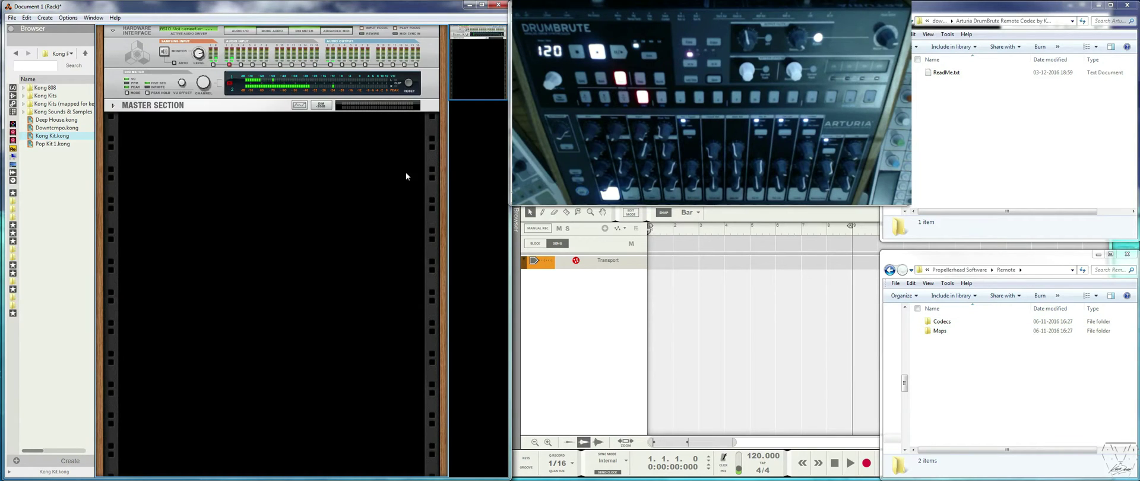
Auto-detect control surfaces in Reason's preferences to attach the DrumBrute, acknowledging the notices about local control and shared MIDI ports.
left_click(27, 18)
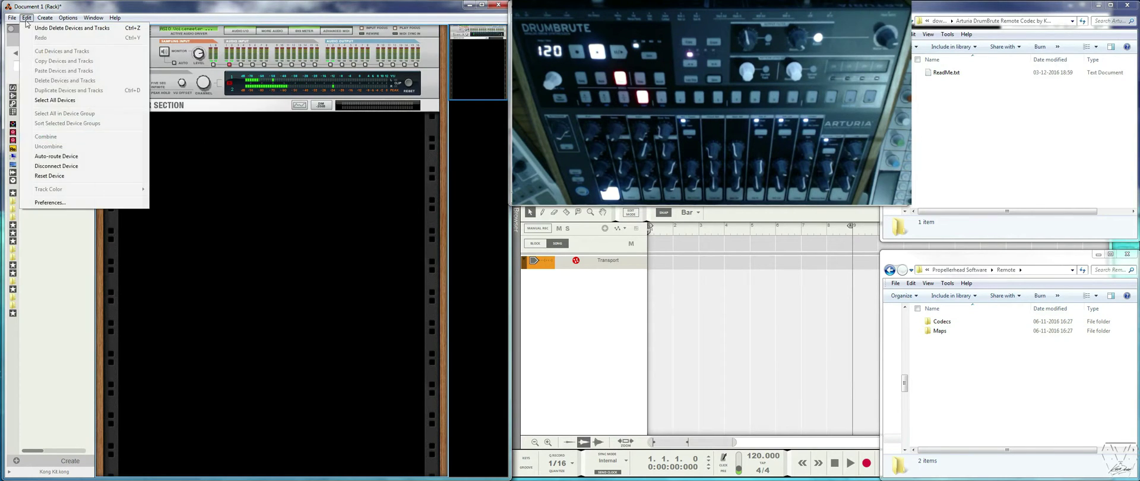
left_click(50, 203)
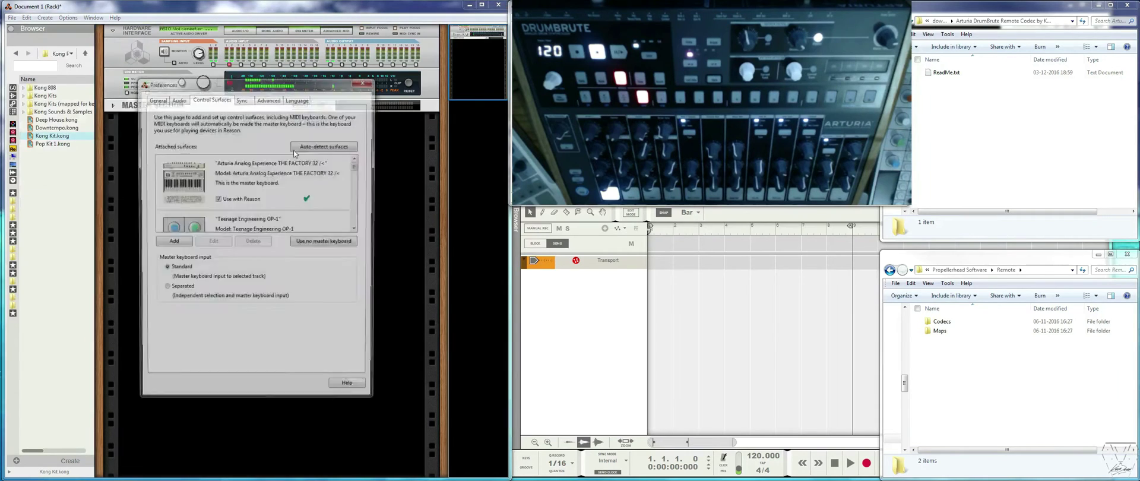
left_click(321, 146)
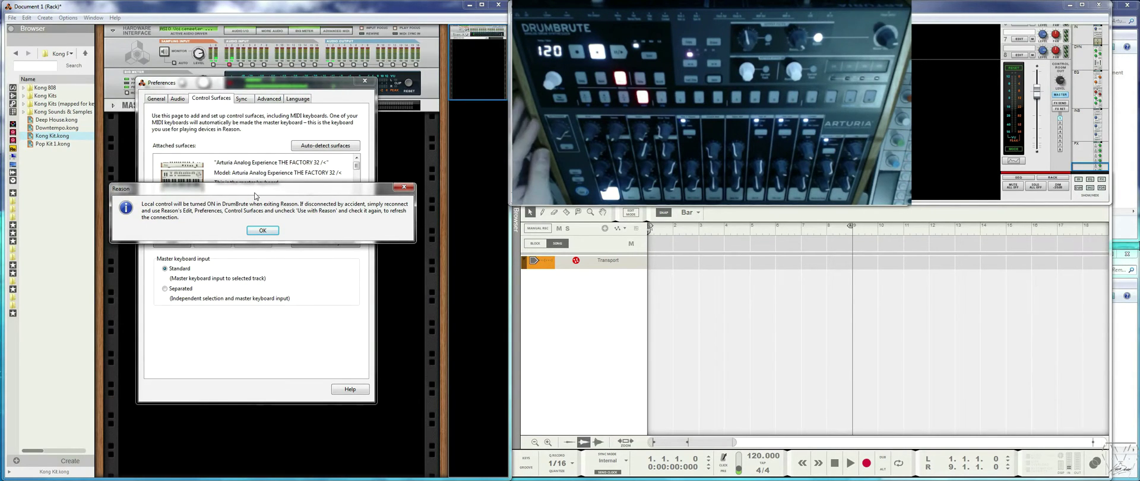
left_click(262, 230)
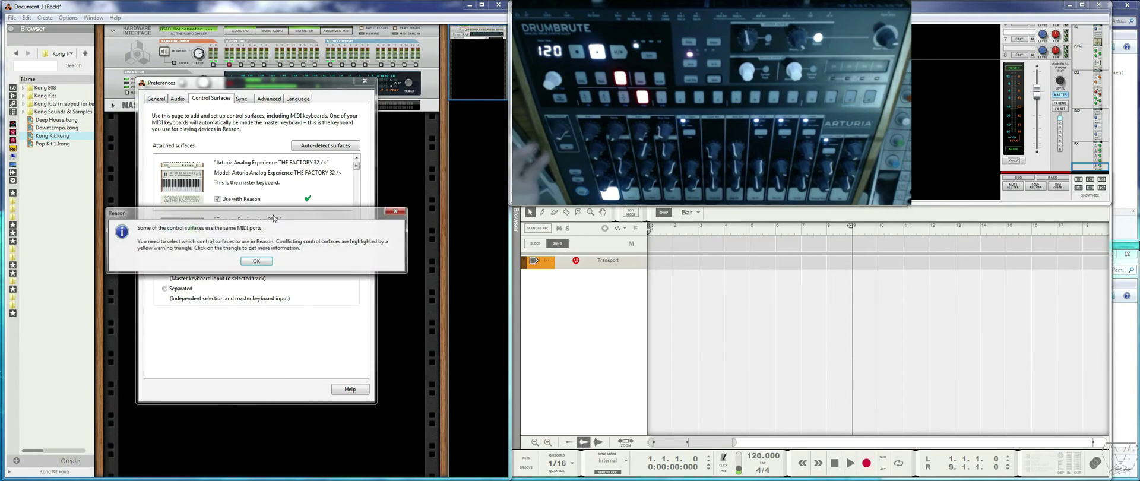
left_click(257, 260)
Delete the conflicting "<Other> MIDI Control Keyboard" from the attached surfaces and select the Arturia DrumBrute (Local OFF) surface.
left_click_drag(356, 165, 358, 229)
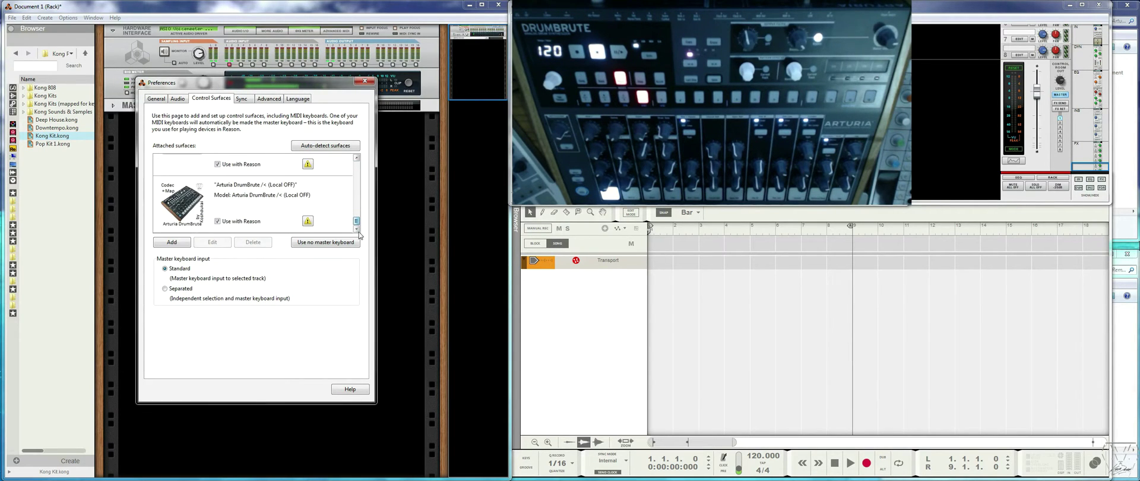
scroll(315, 196, "up", 1)
left_click(262, 189)
left_click(253, 242)
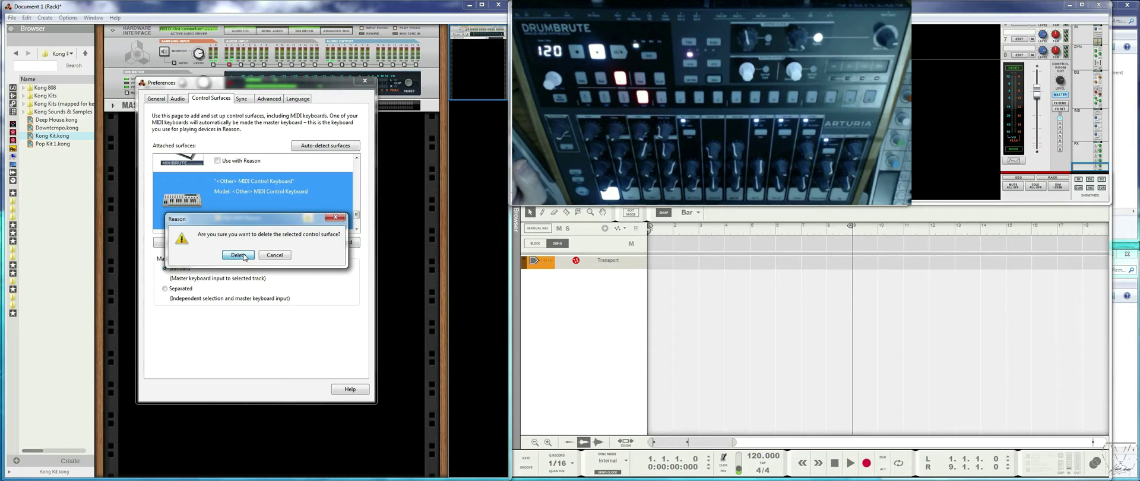
left_click(238, 254)
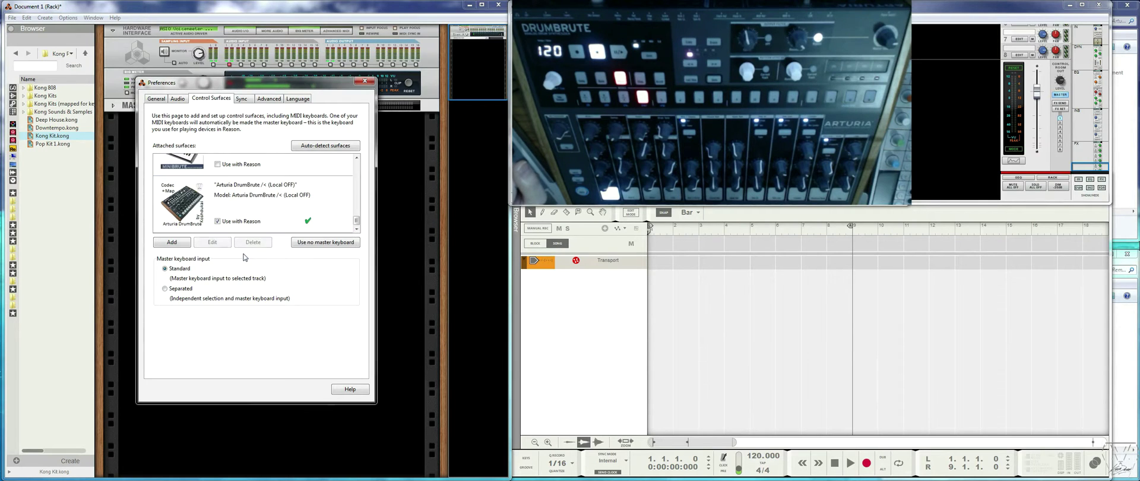
left_click(272, 179)
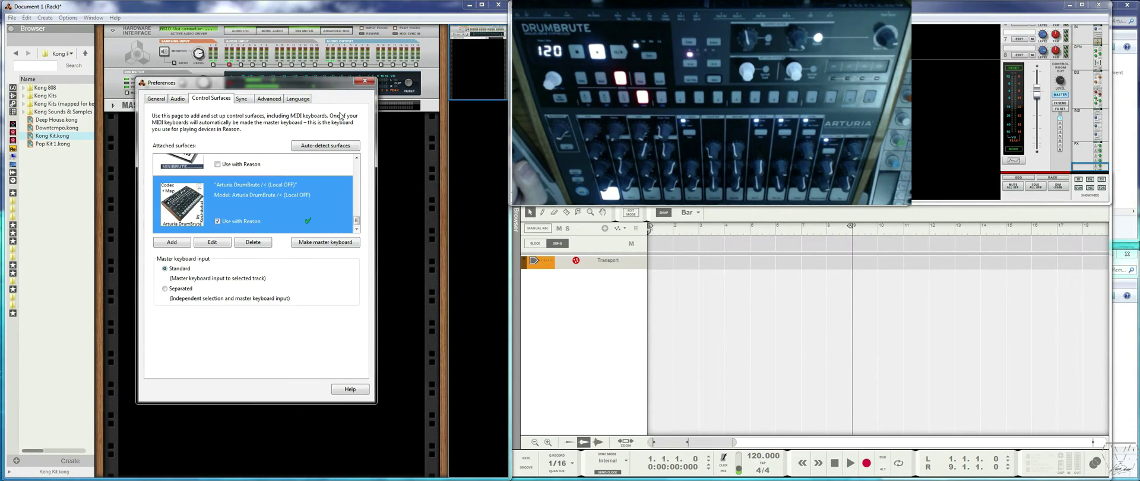
Close the preferences and load Downtempo.kong into the empty rack as a new Kong device.
left_click_drag(319, 86, 425, 89)
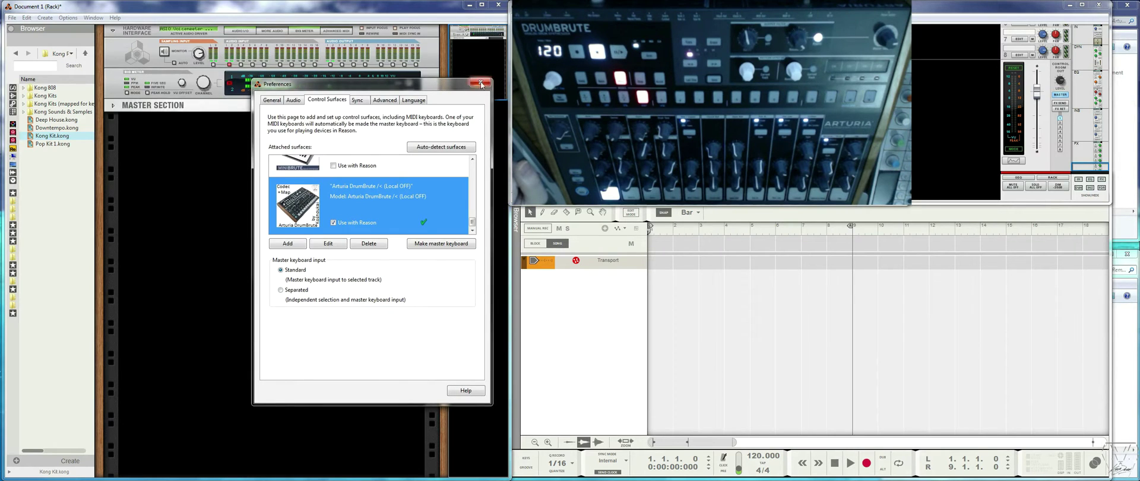
left_click(176, 173)
left_click_drag(57, 128, 242, 188)
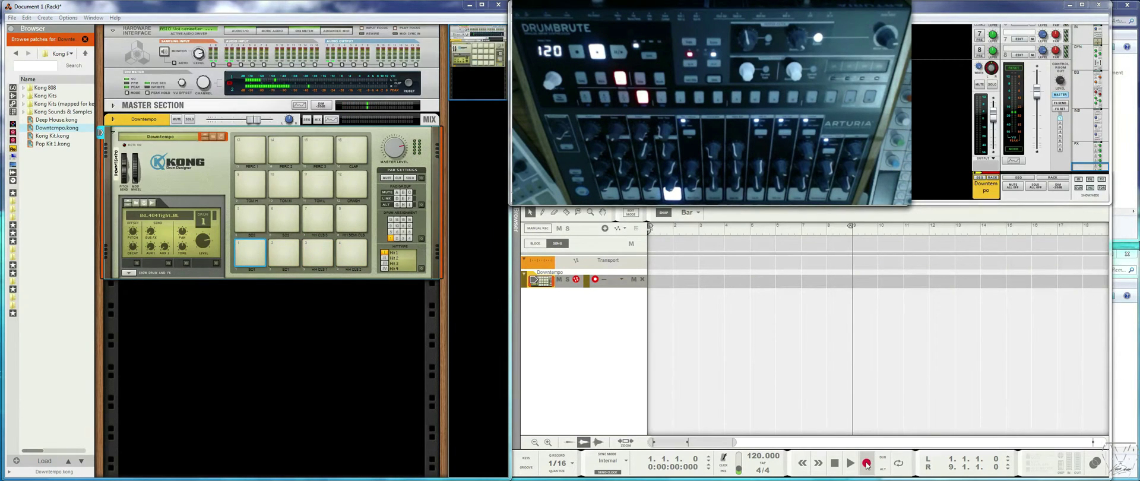
Turn on the metronome click and record the DrumBrute's playing from bar 1 on the Downtempo track.
left_click(866, 463)
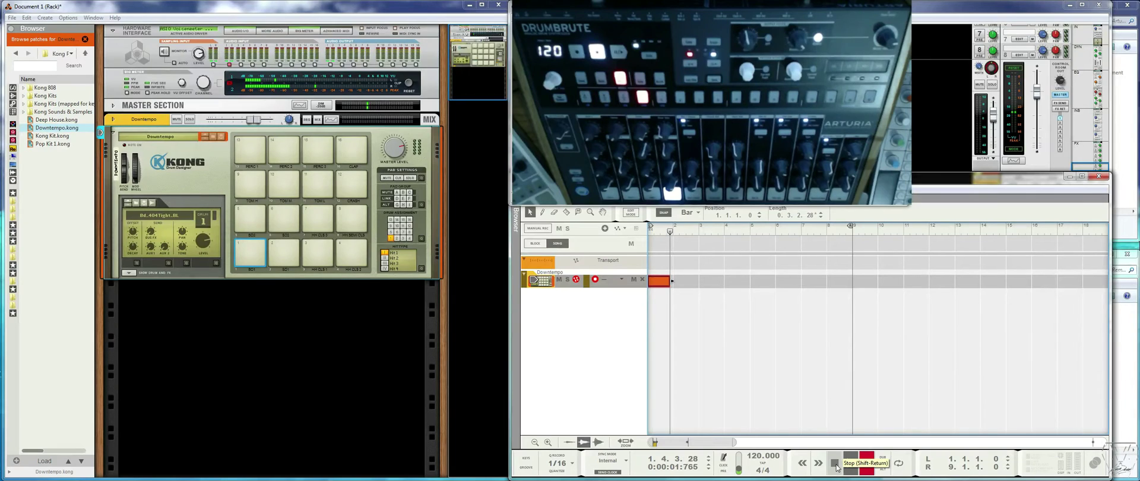
left_click(836, 467)
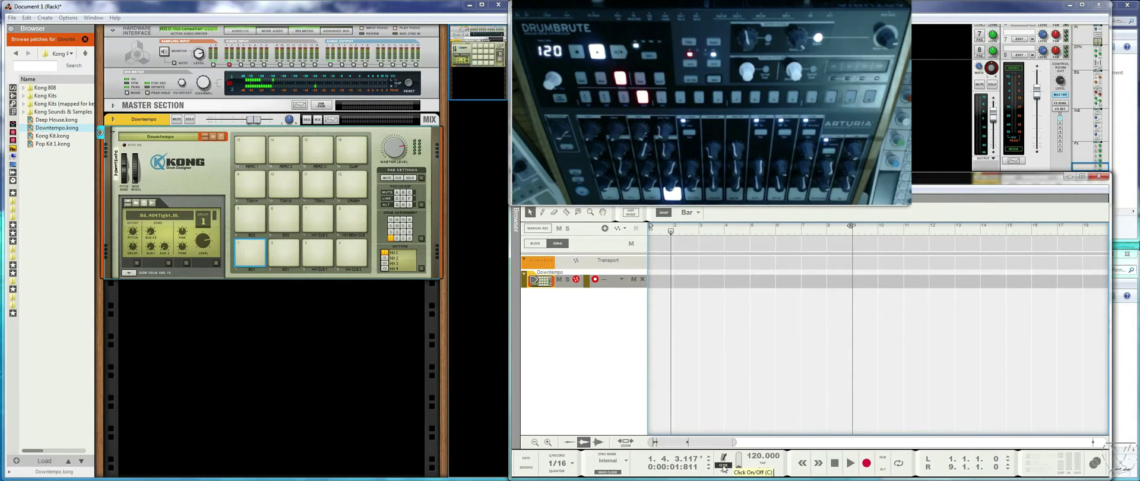
left_click(834, 463)
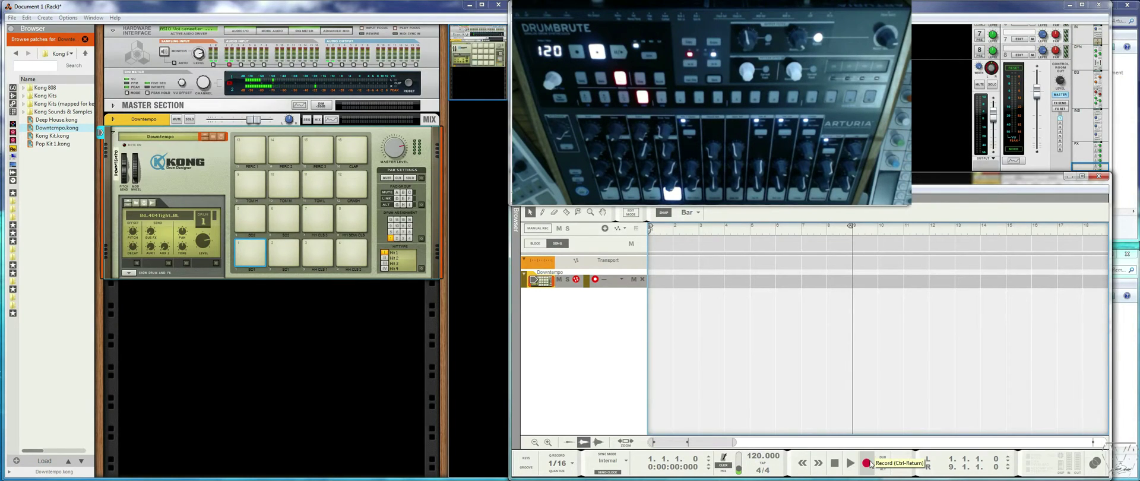
left_click(868, 463)
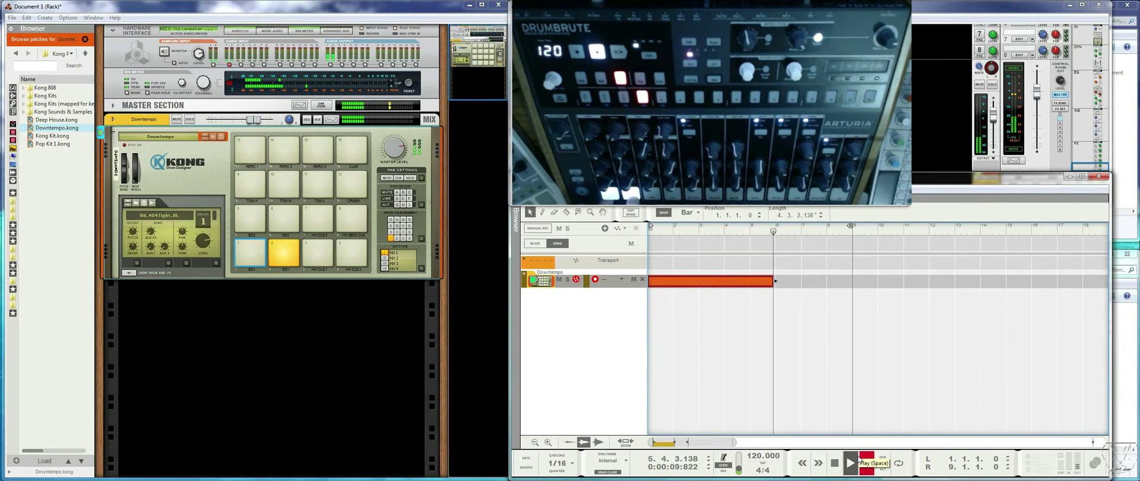
left_click(834, 463)
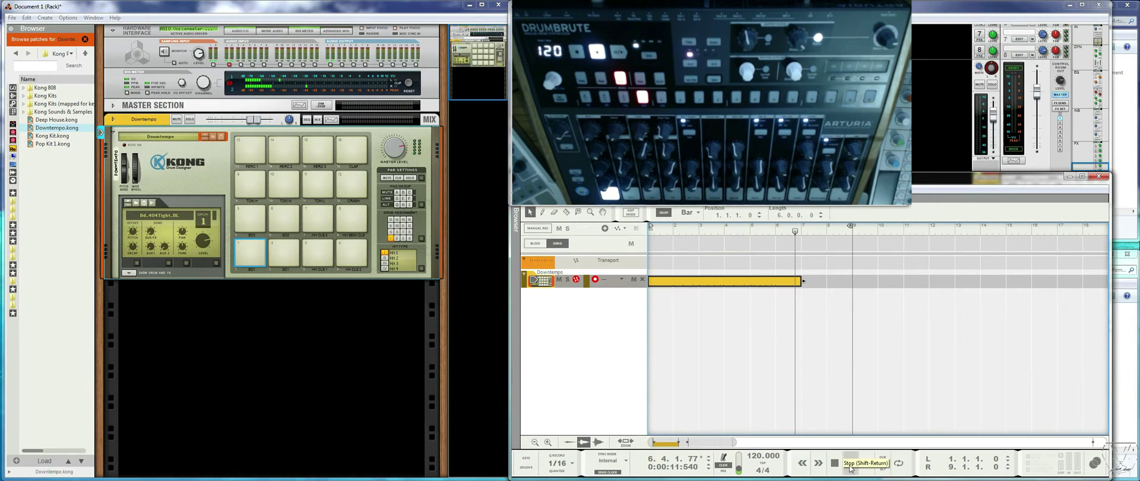
Shorten the end of the recorded clip to a length of 5 bars and set the right locator to bar 6.
left_click_drag(779, 282, 772, 282)
left_click_drag(852, 232, 788, 231)
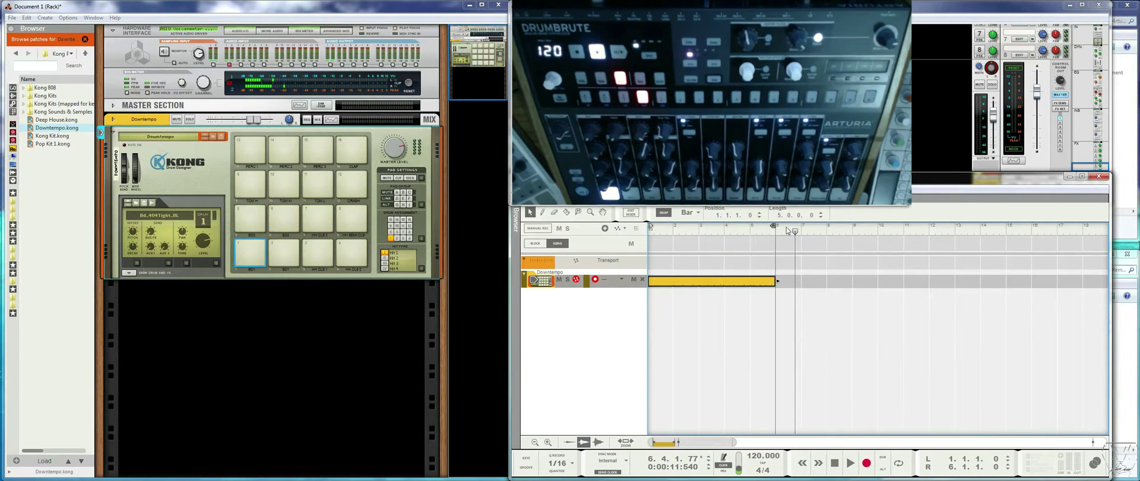
Open the recorded clip for note editing, trim off its empty first bar and quantize its notes.
double_click(702, 282)
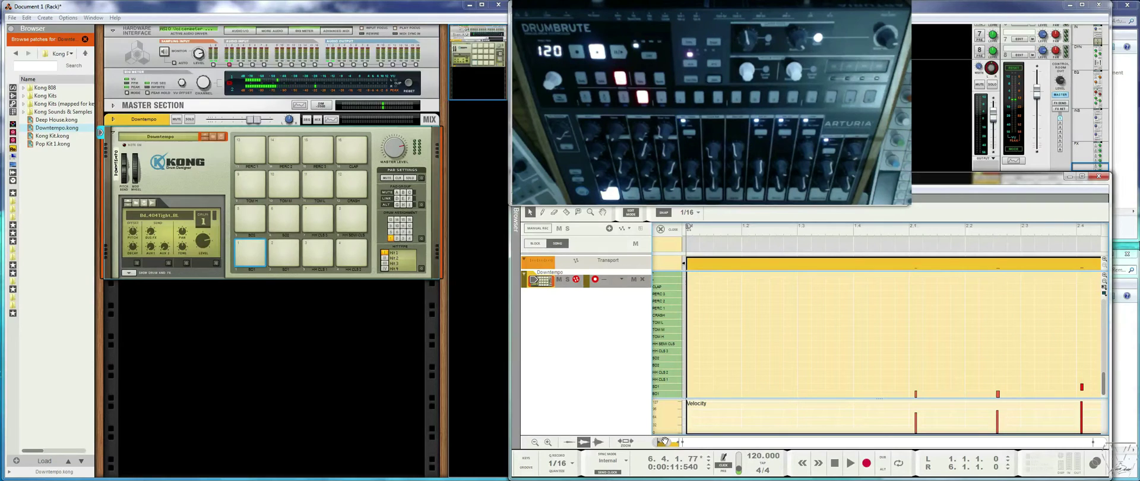
left_click(625, 441)
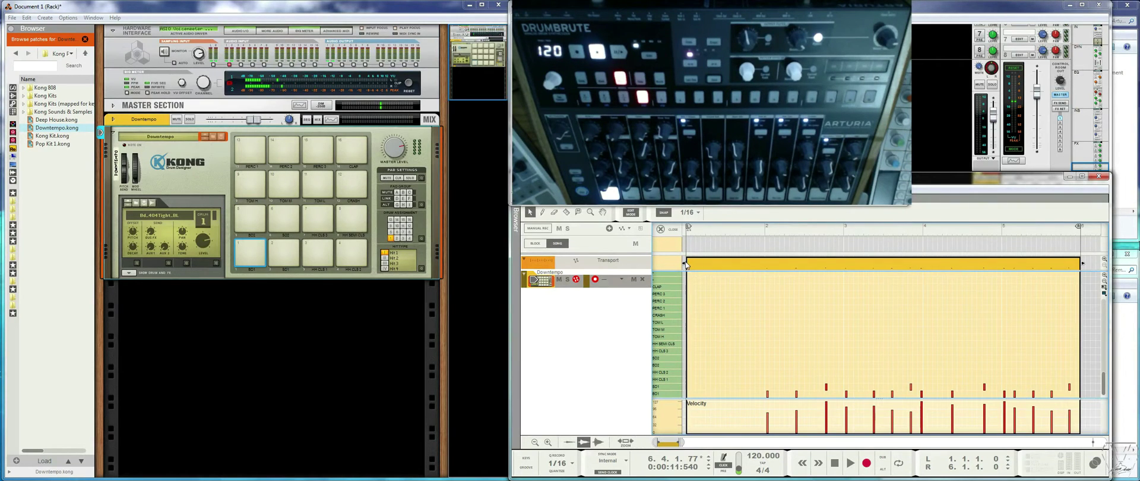
left_click_drag(684, 262, 765, 270)
right_click(821, 268)
left_click(855, 251)
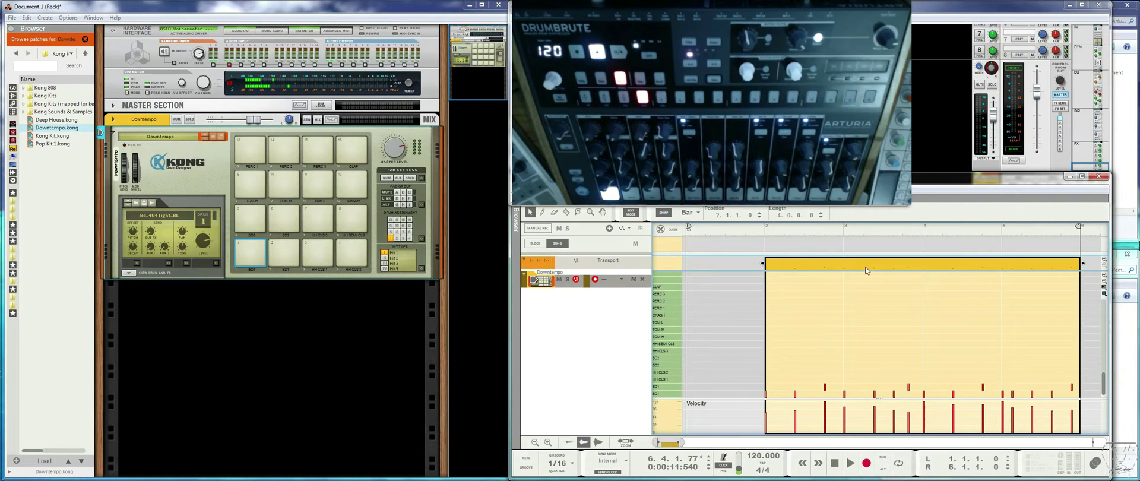
Move the 4-bar clip to bar 1 and play it back as a loop, then stop playback.
left_click_drag(866, 270, 801, 268)
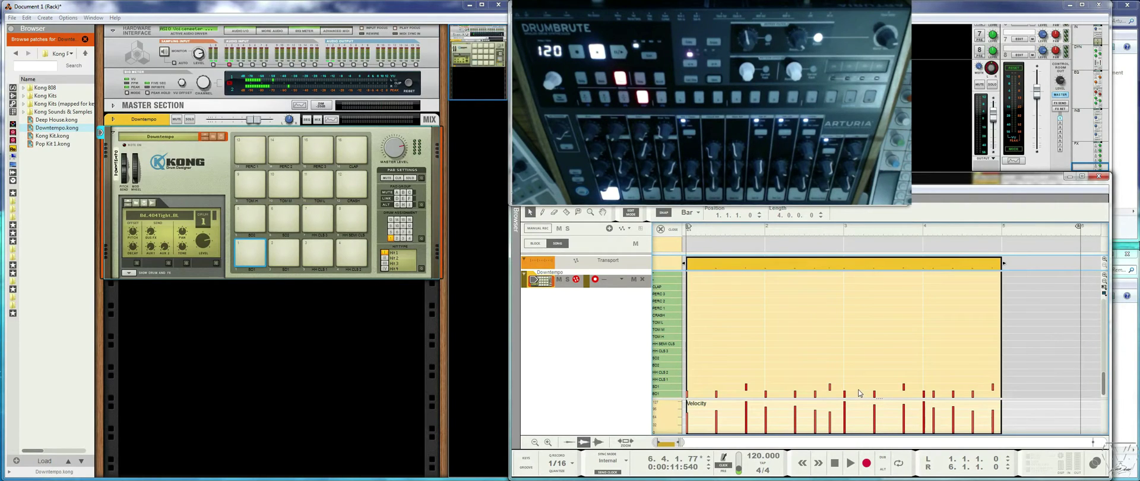
key("ctrl+l")
key("space")
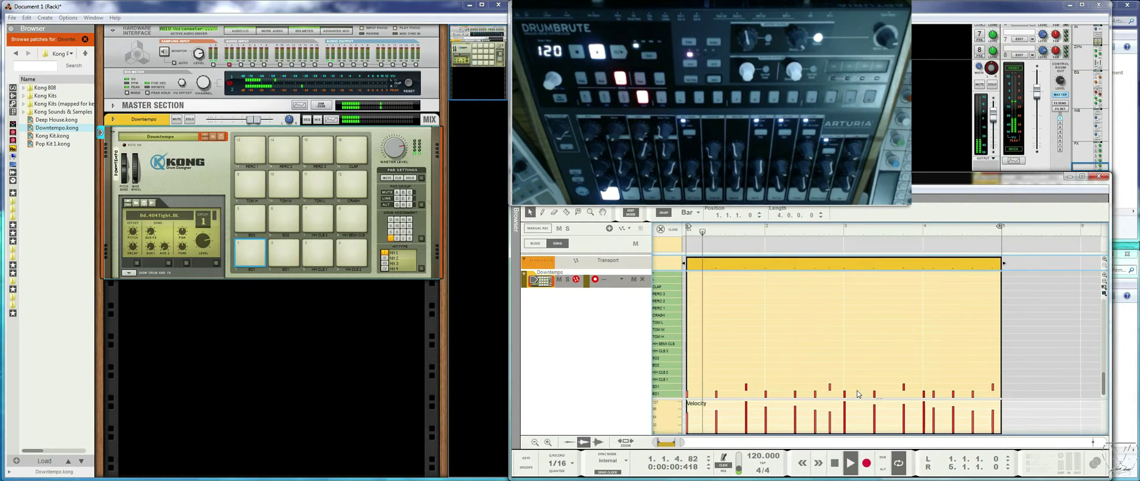
left_click(833, 466)
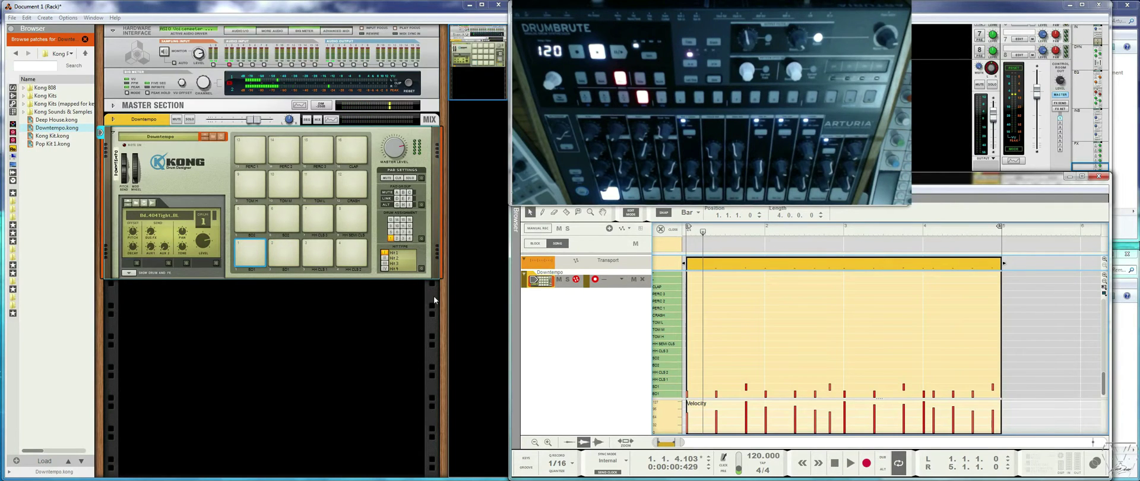
Add an External MIDI Instrument below Kong and set its MIDI output to MME Arturia DrumBrute.
left_click(254, 320)
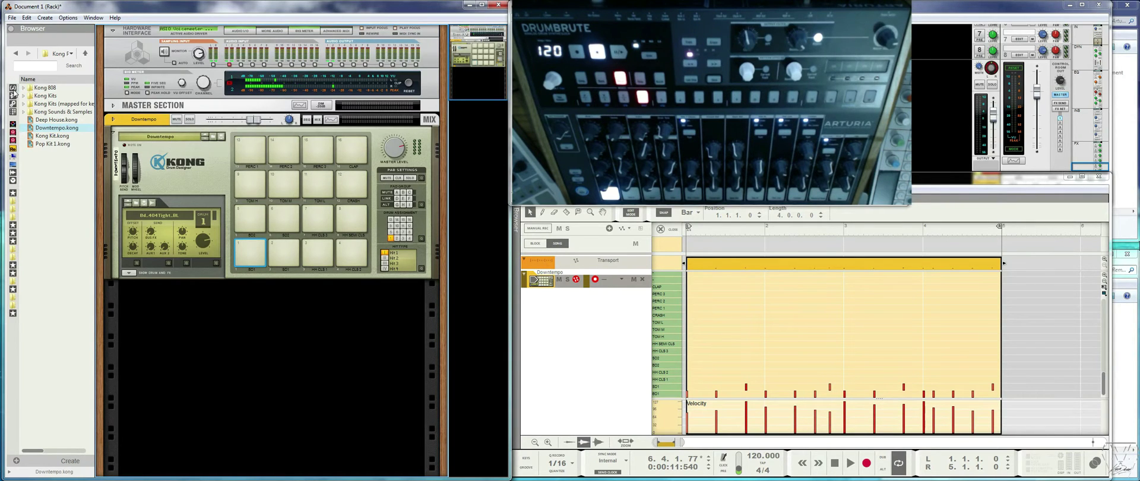
left_click(12, 91)
double_click(62, 434)
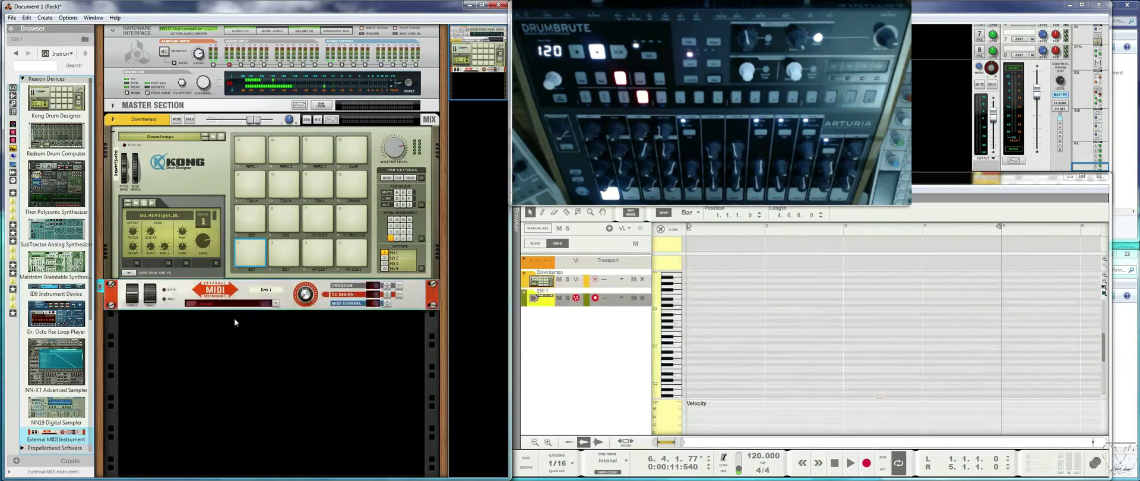
left_click(275, 303)
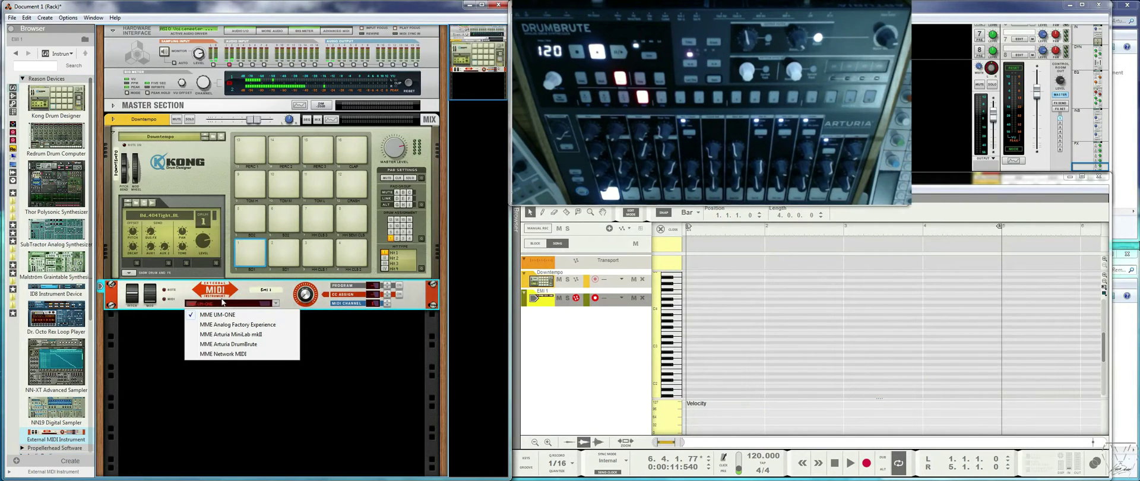
left_click(229, 343)
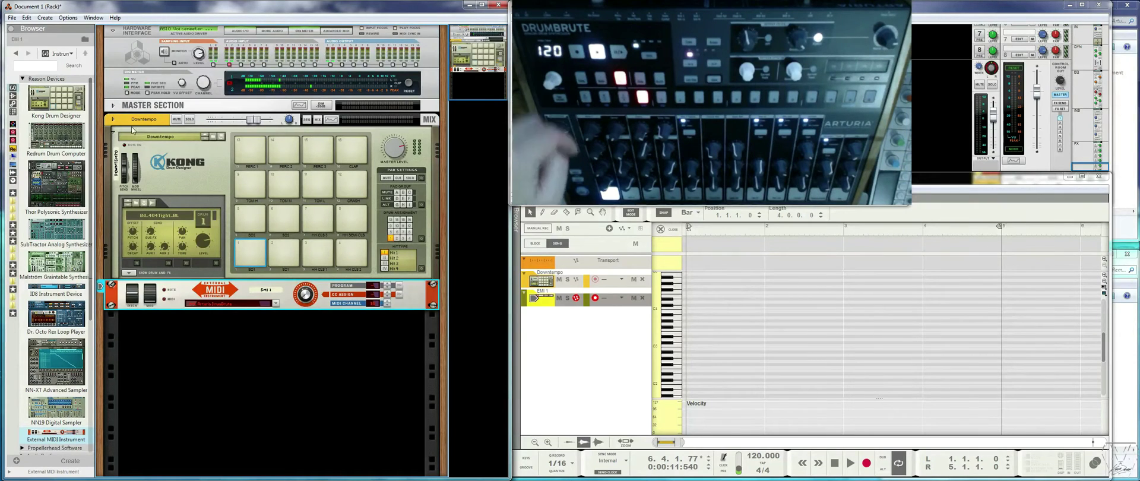
Select Kong to play it from the DrumBrute, then switch the MIDI input to the External MIDI Instrument.
left_click(106, 138)
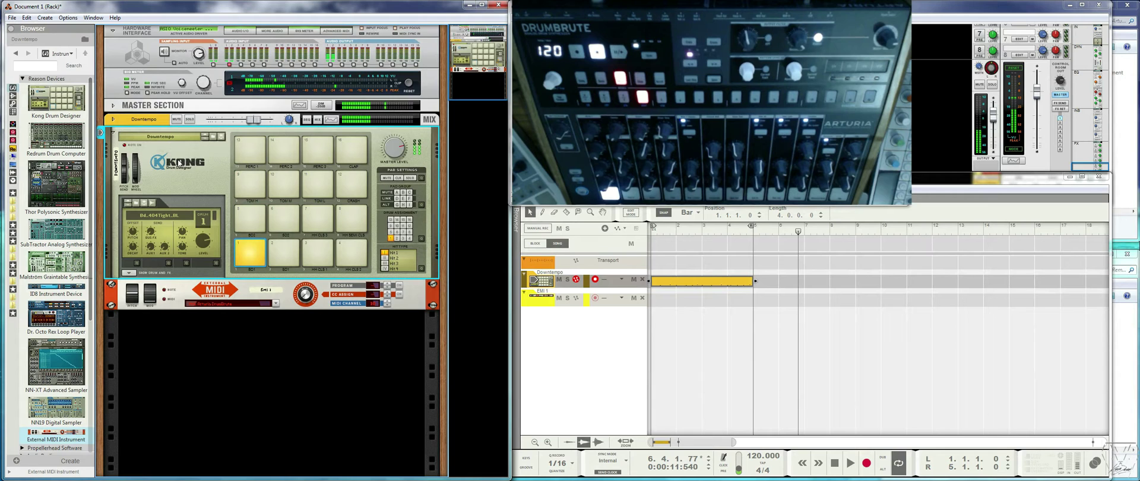
left_click(110, 297)
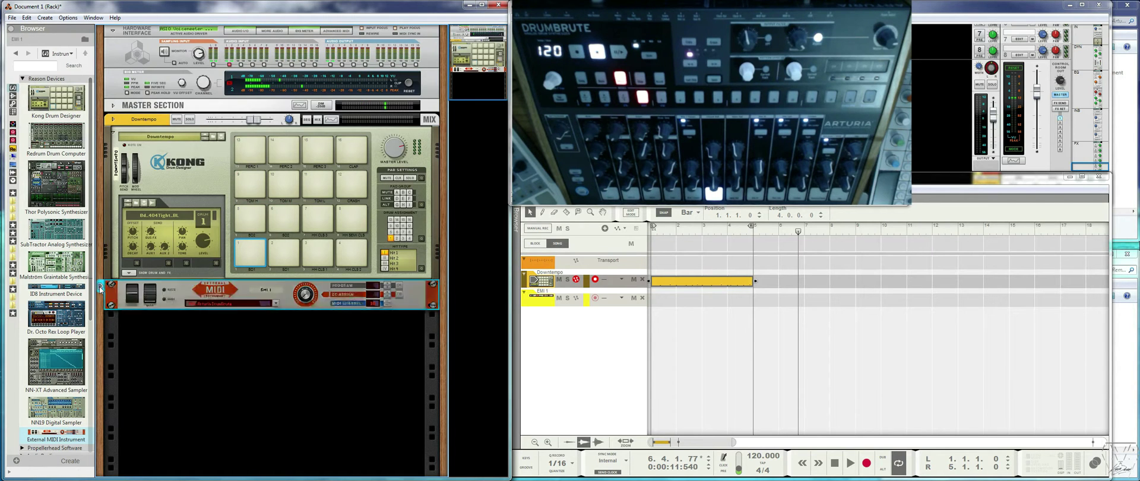
left_click(108, 289)
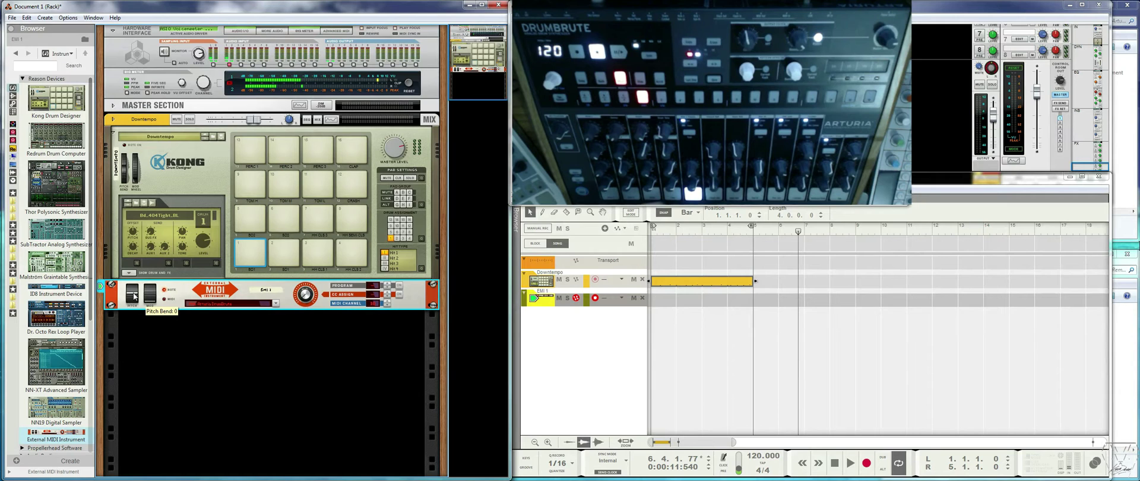
Open the recorded clip for note editing, then delete the Downtempo track and its Kong device.
double_click(734, 281)
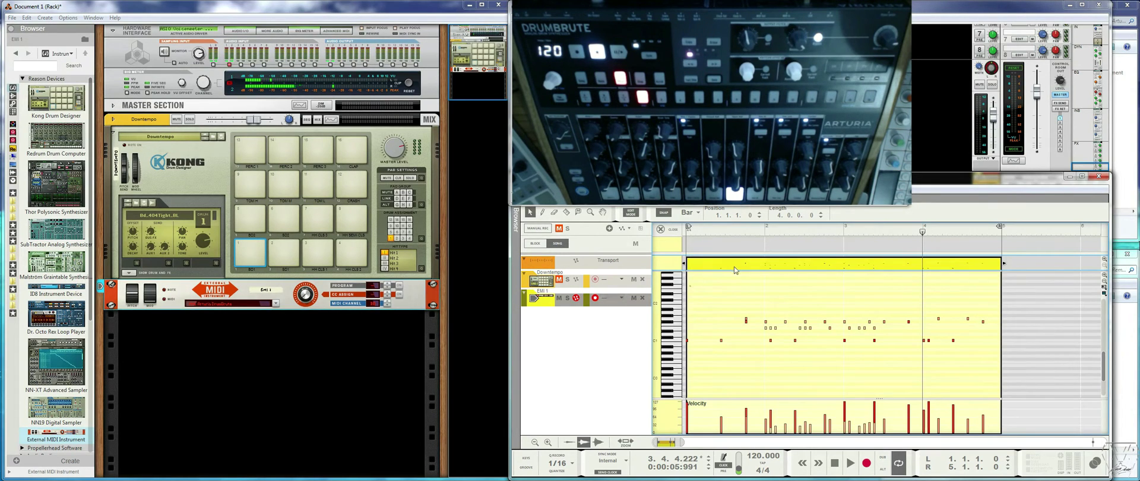
key("ctrl+z")
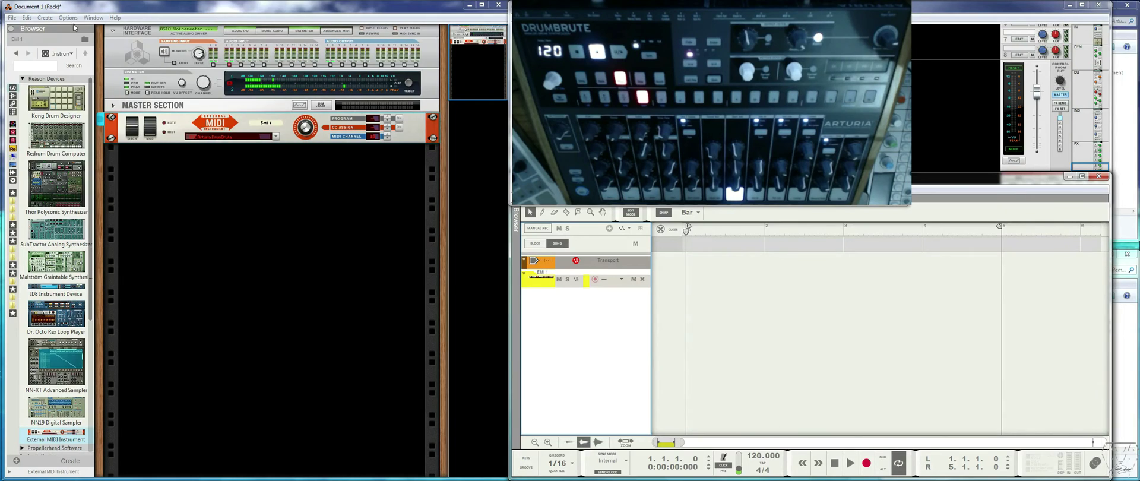
Check the MIDI clock sync output device in the Sync preferences, then close the preferences.
left_click(27, 19)
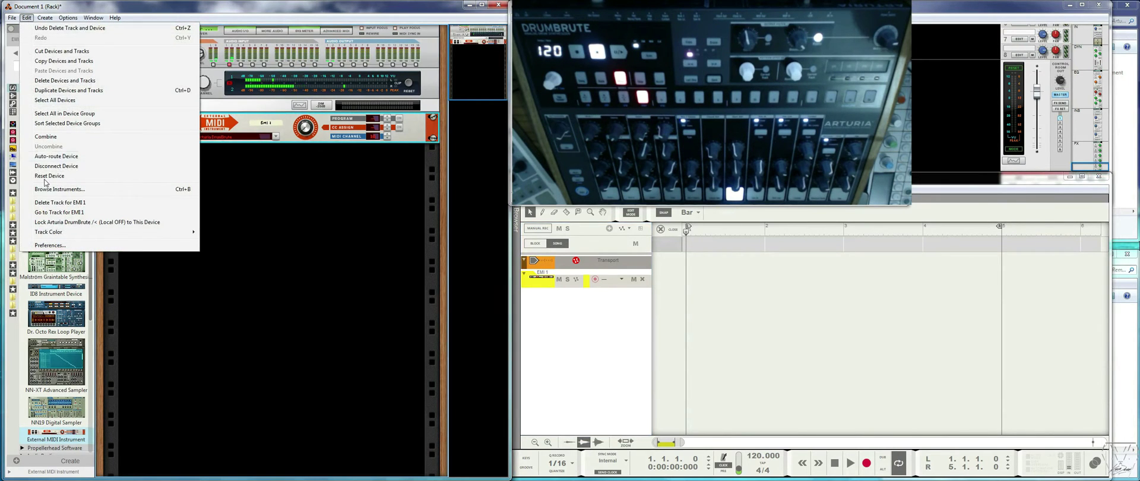
left_click(50, 245)
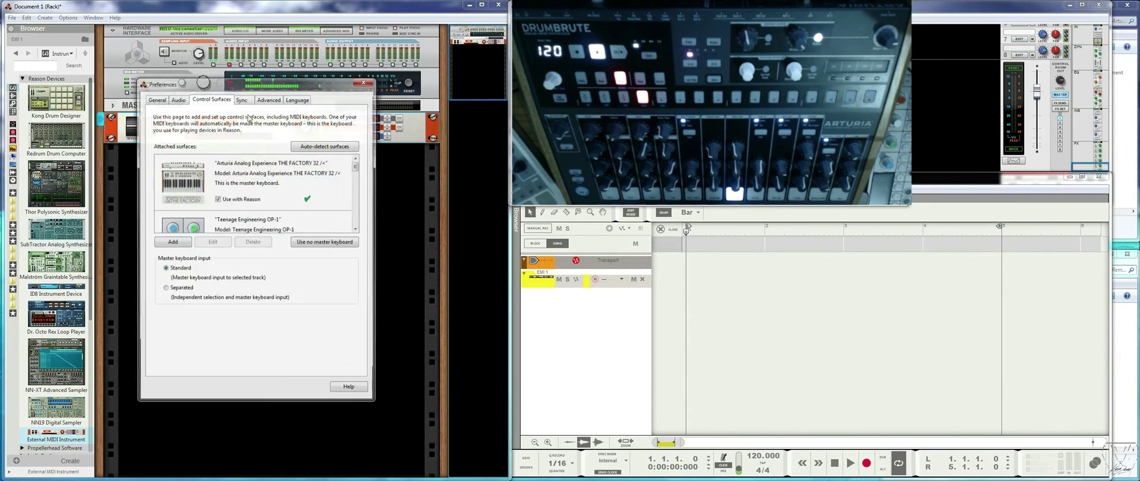
left_click(242, 100)
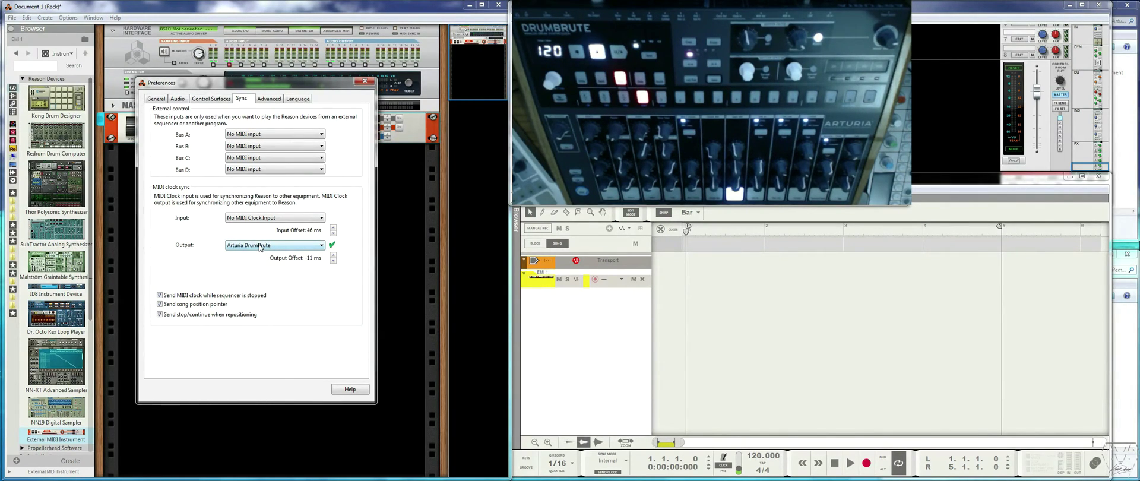
left_click(365, 81)
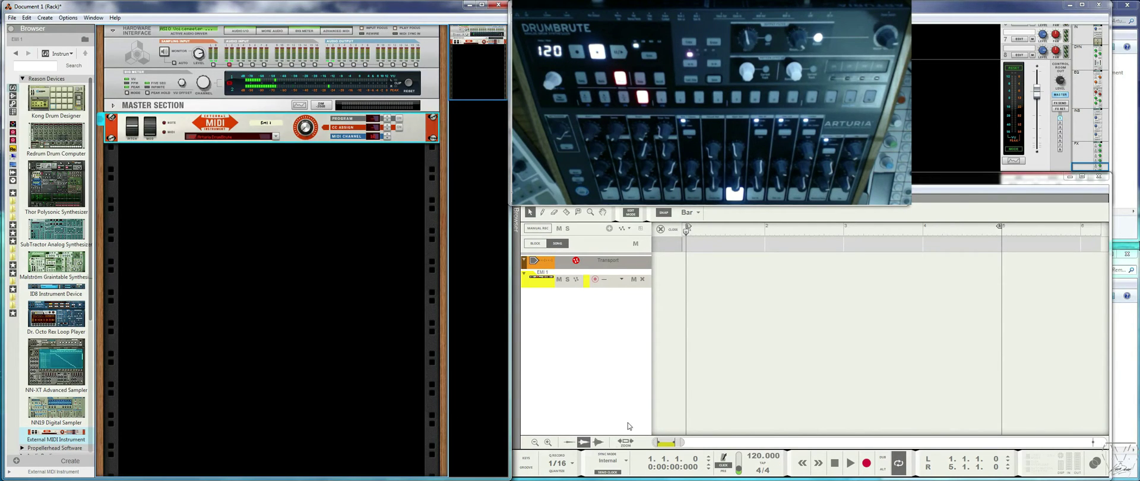
Check the MIDI clock output setting in the transport and the Sync options.
left_click(607, 472)
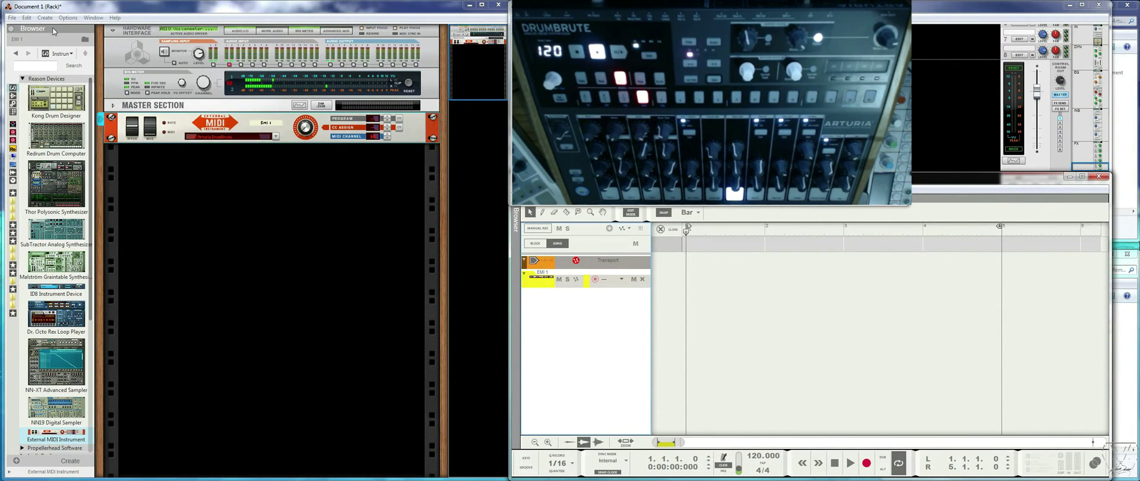
left_click(67, 18)
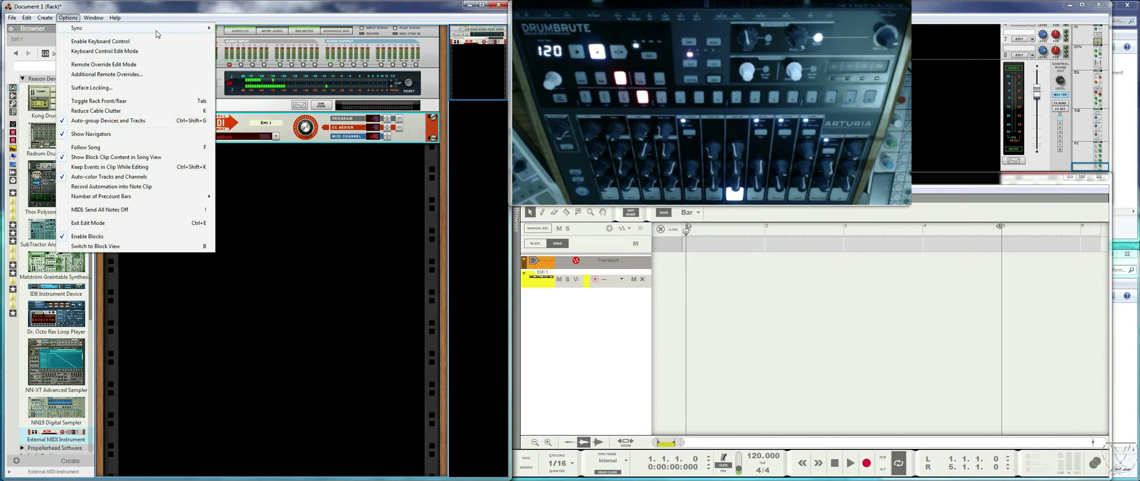
mouse_move(157, 29)
left_click(343, 187)
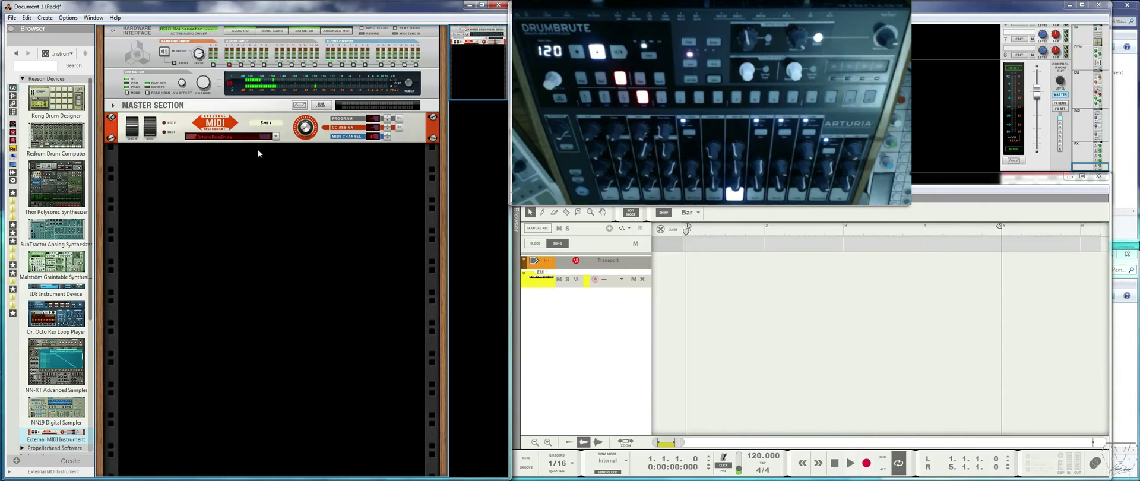
Delete the External MIDI Instrument from the rack, then play and stop the sequencer to test the DrumBrute's clock sync.
key("Delete")
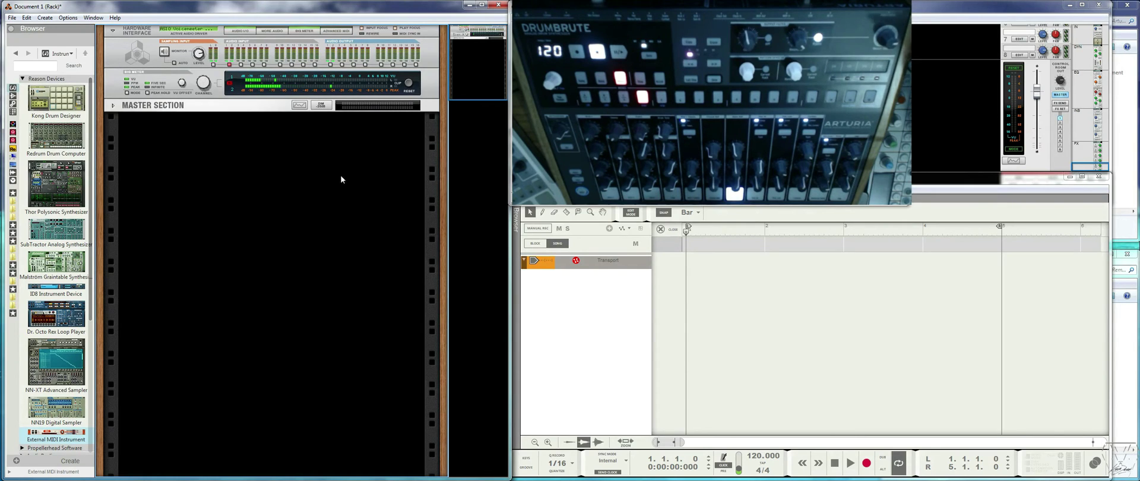
left_click(851, 464)
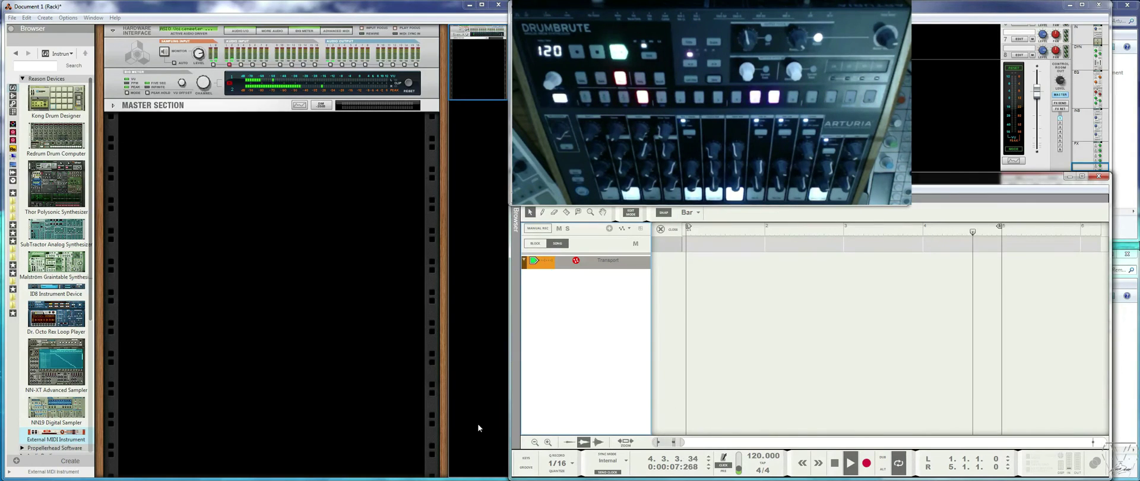
left_click(835, 467)
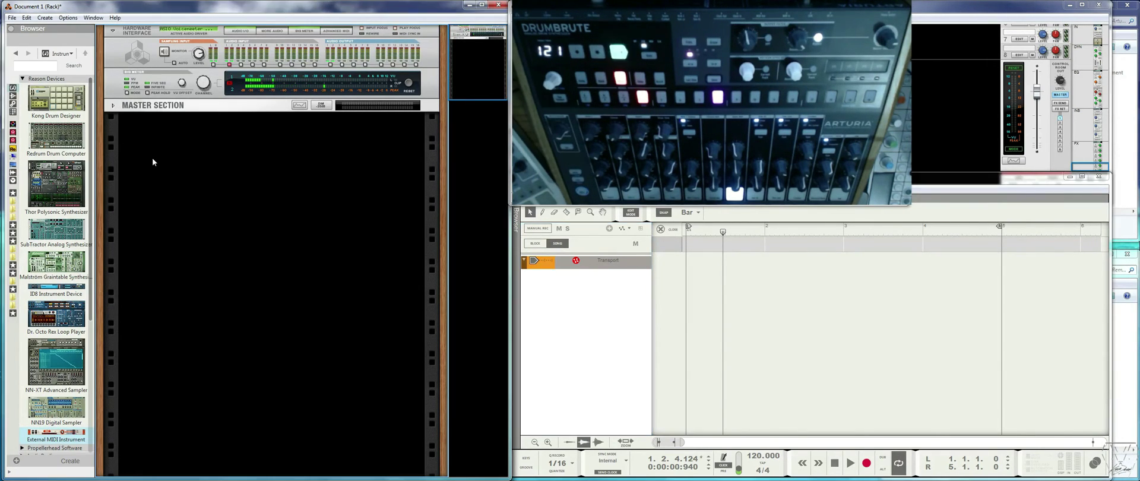
Add an External MIDI Instrument with its output set to MME Arturia DrumBrute, then play and stop the sequencer to test it.
left_click_drag(56, 439, 225, 139)
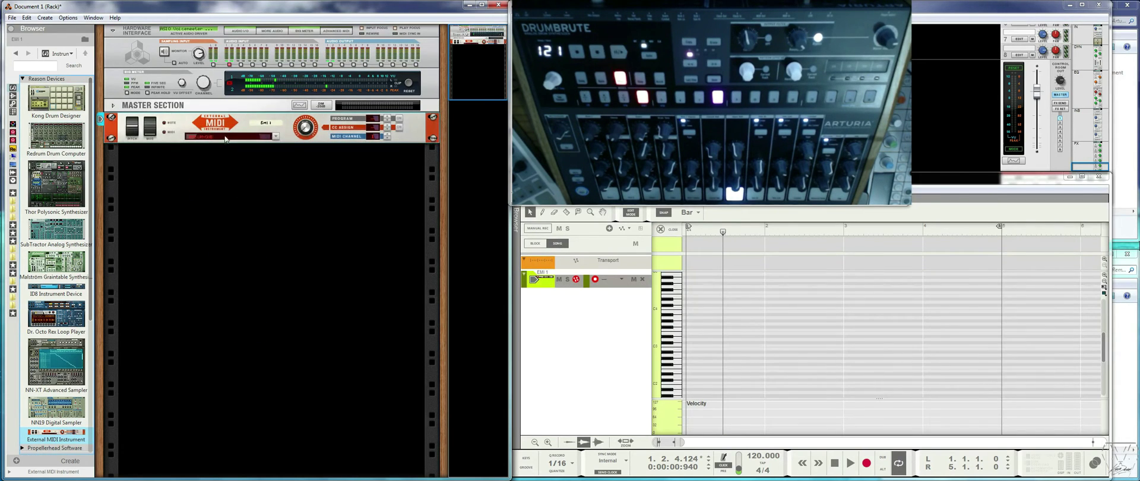
left_click(224, 139)
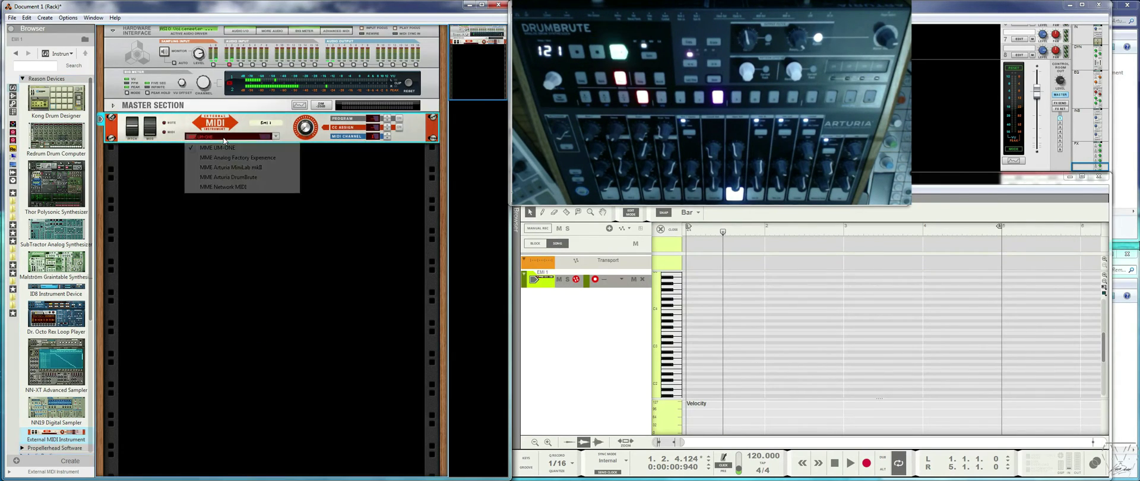
left_click(237, 177)
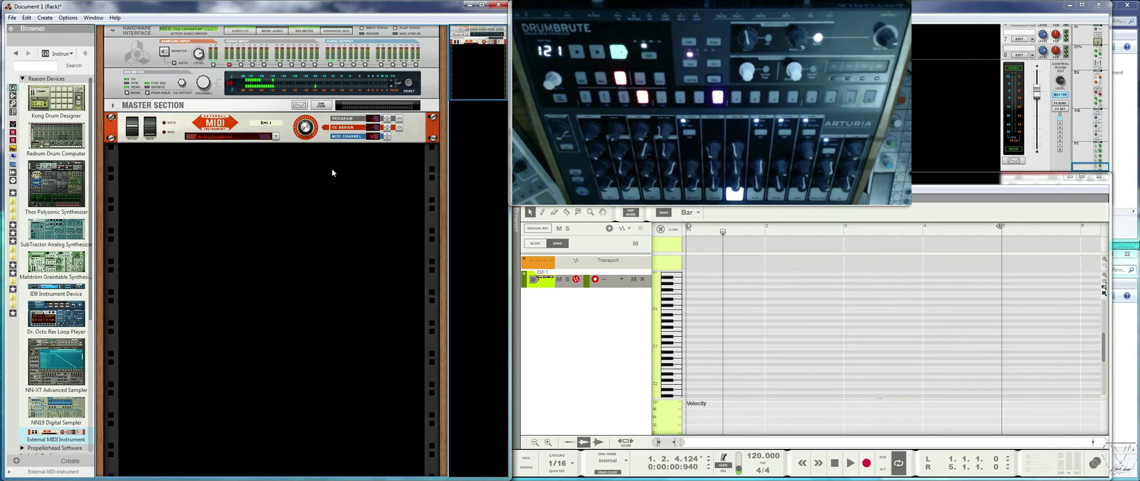
left_click(850, 464)
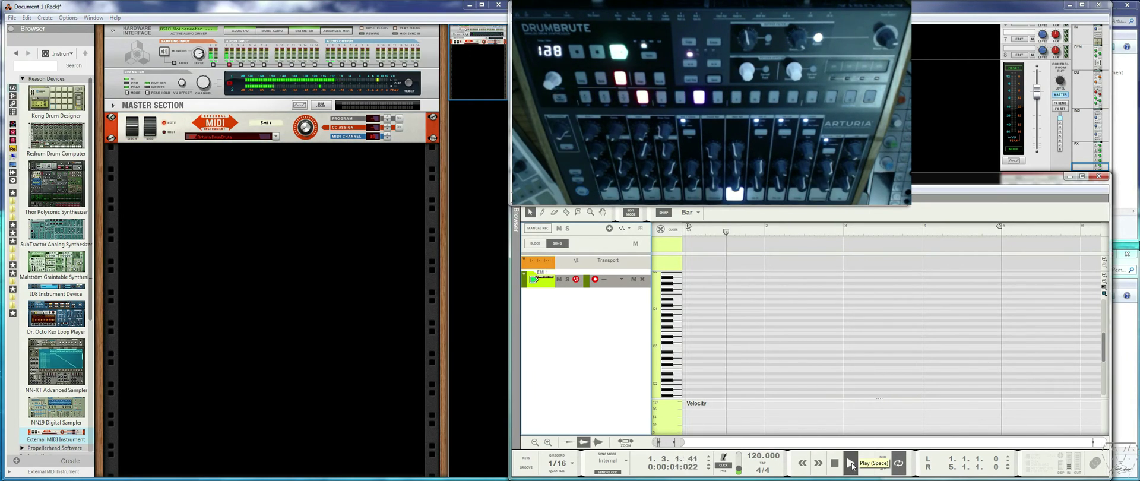
left_click(834, 464)
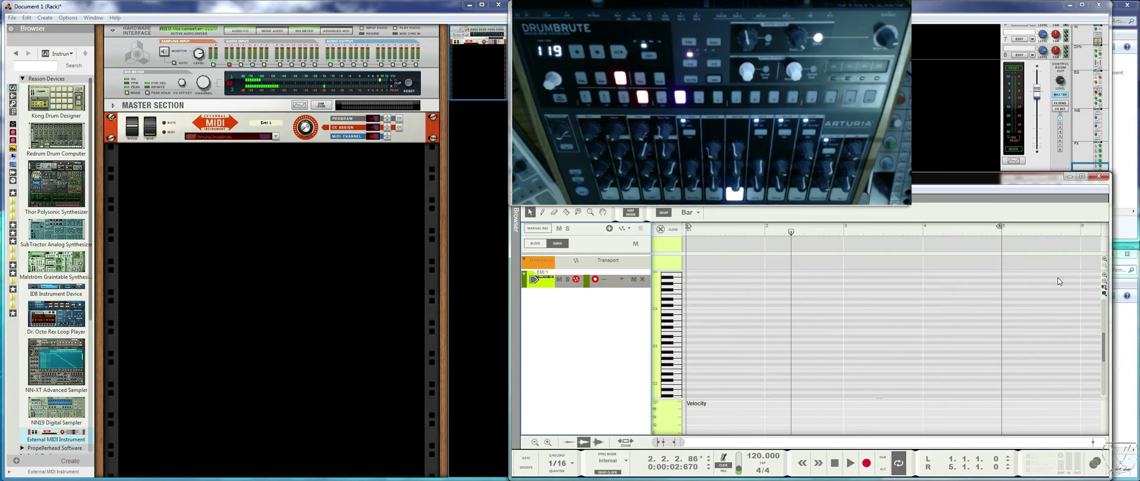
Switch the instrument track's note editor from key lanes to Drum Edit and bring the drum note lanes into view.
left_click(1103, 288)
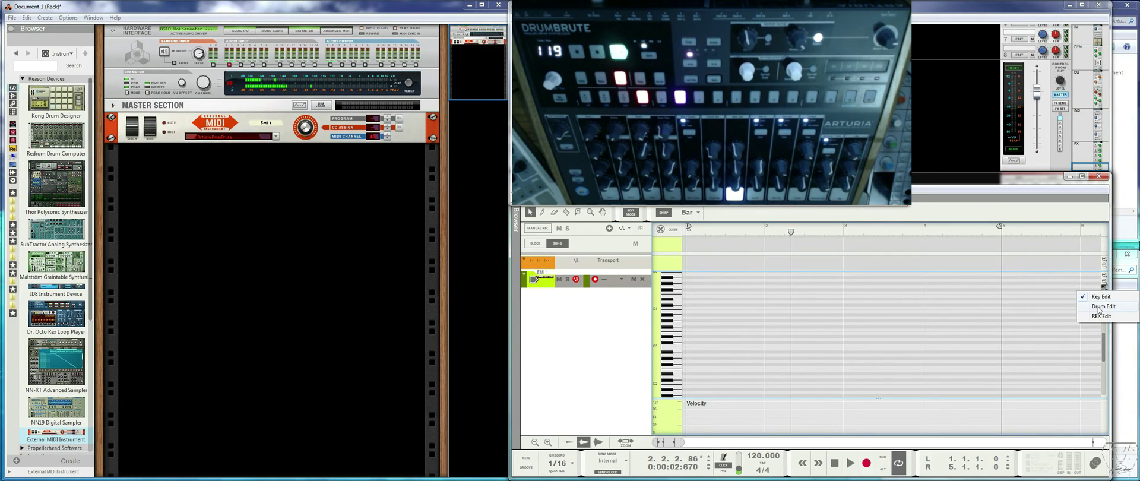
left_click(1098, 306)
scroll(667, 363, "down", 4)
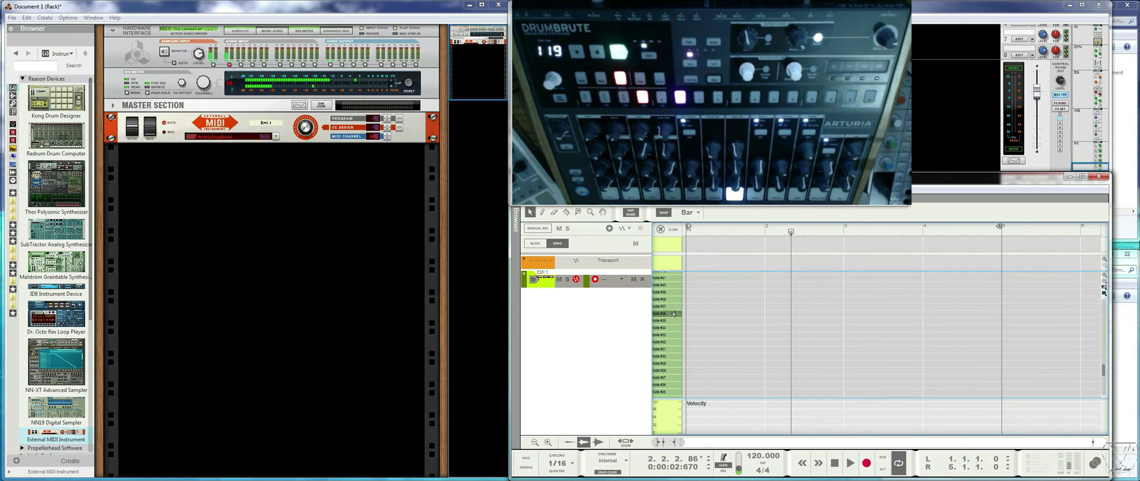
scroll(672, 314, "up", 3)
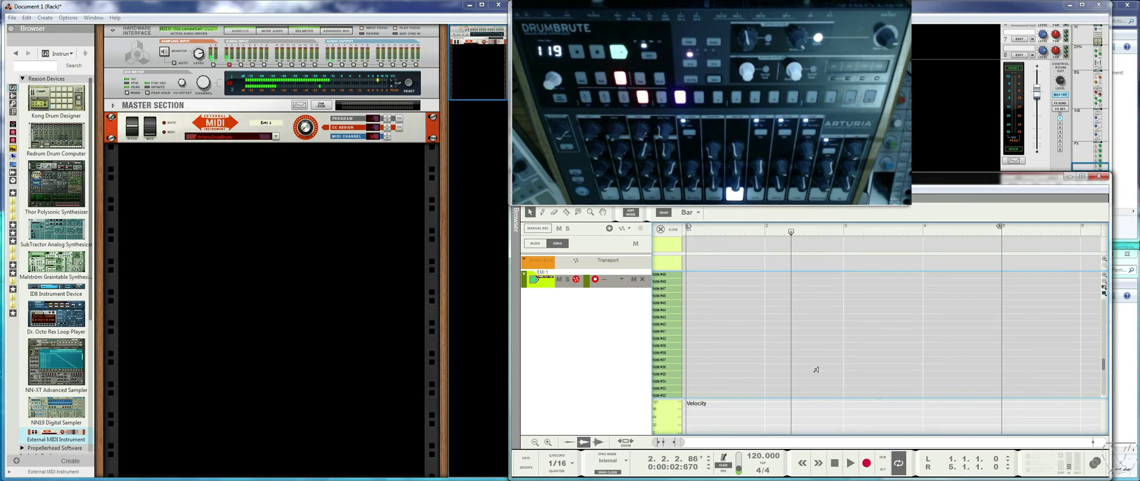
Record the DrumBrute's pattern as MIDI notes on the External MIDI Instrument track from the song start to just past bar 5.
left_click(834, 462)
left_click(866, 464)
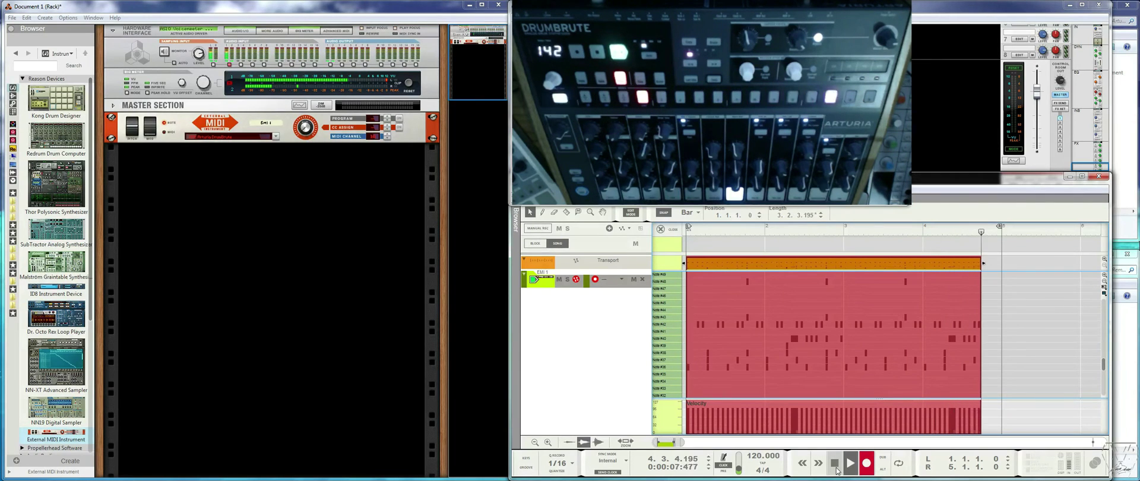
left_click(837, 470)
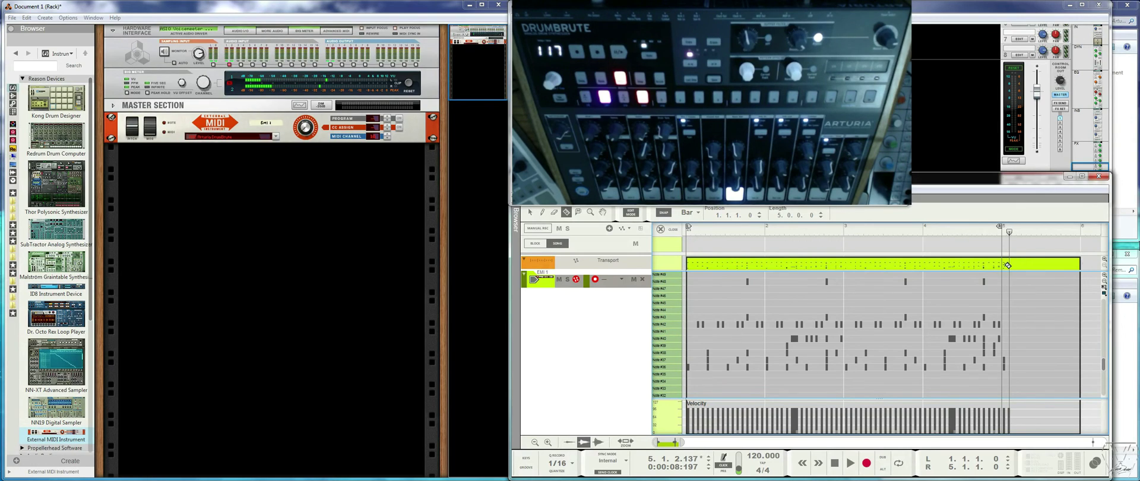
Split the recorded clip at bar 5, delete the part after it, and return the playhead to the song start.
left_click(1004, 265)
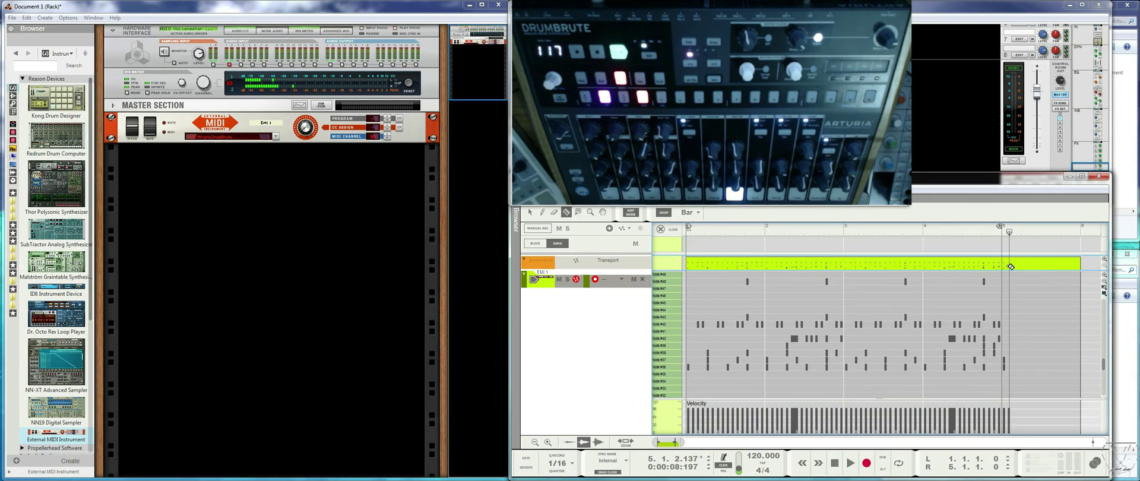
left_click(1042, 270)
key("Delete")
left_click(842, 466)
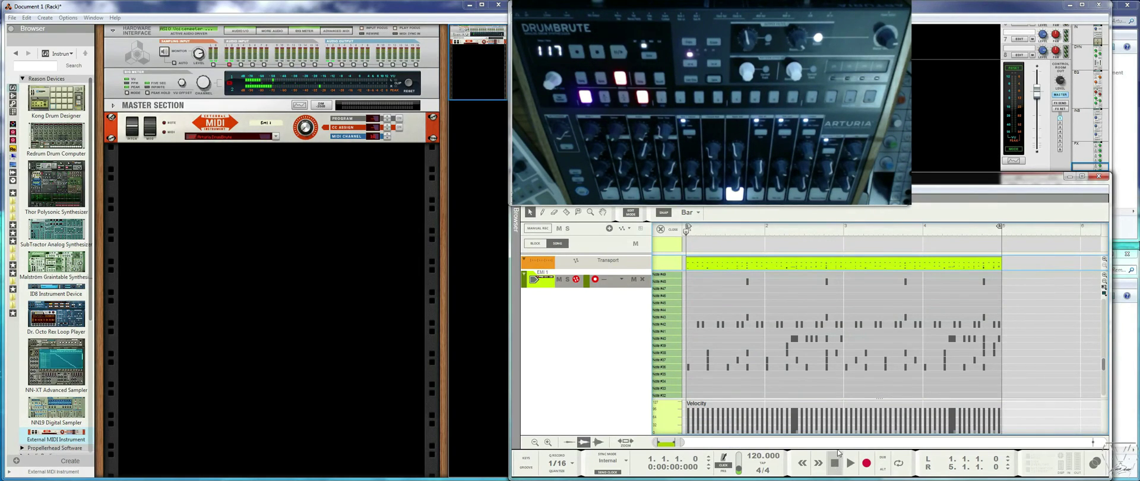
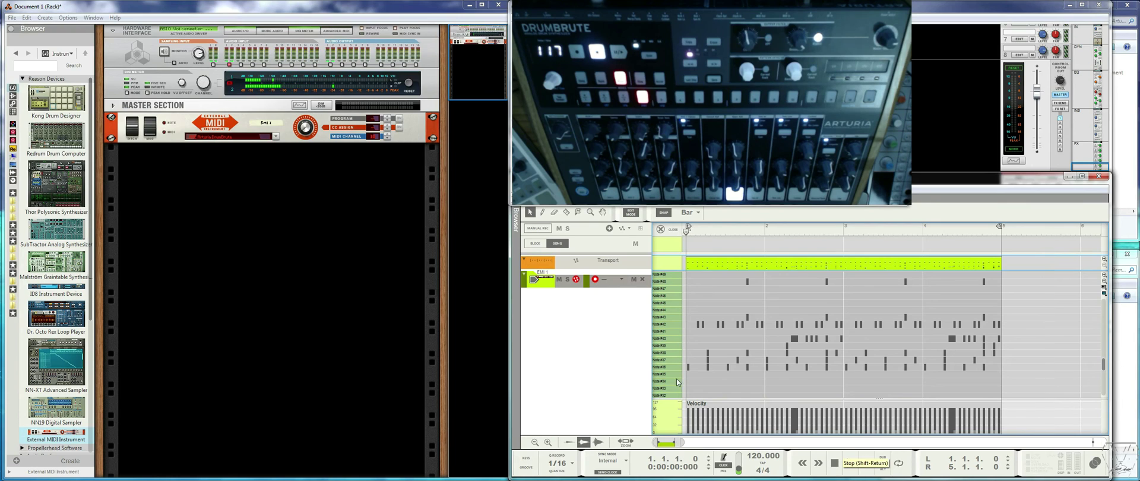
Enable program change and CC assign on the External MIDI Instrument, then try out its CC 0 knob and program number.
left_click(387, 123)
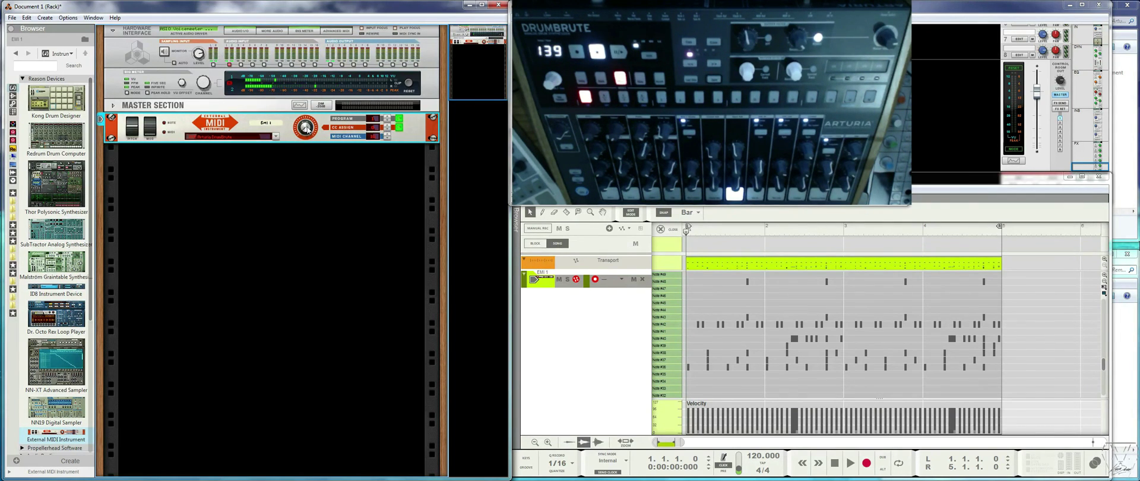
mouse_move(308, 128)
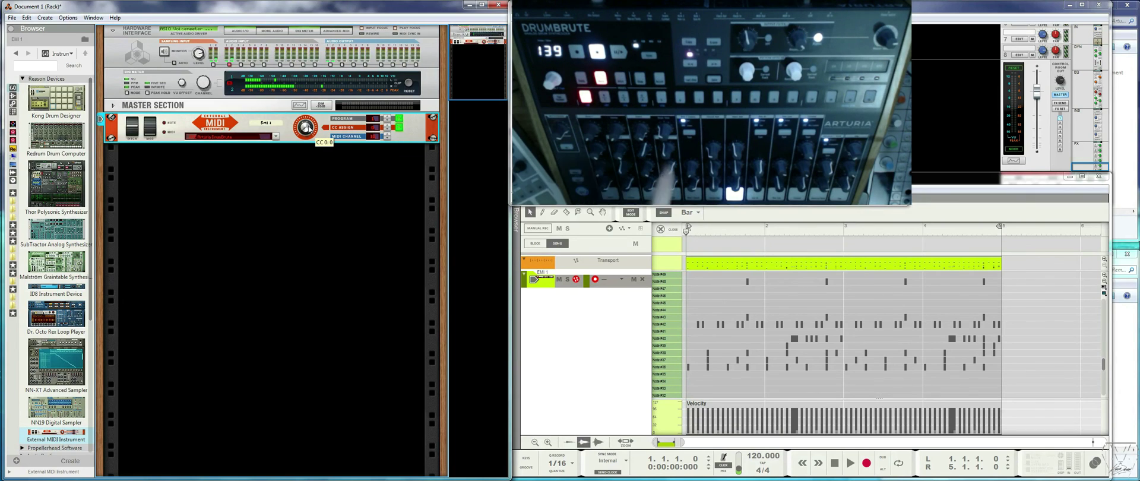
scroll(309, 125, "up", 3)
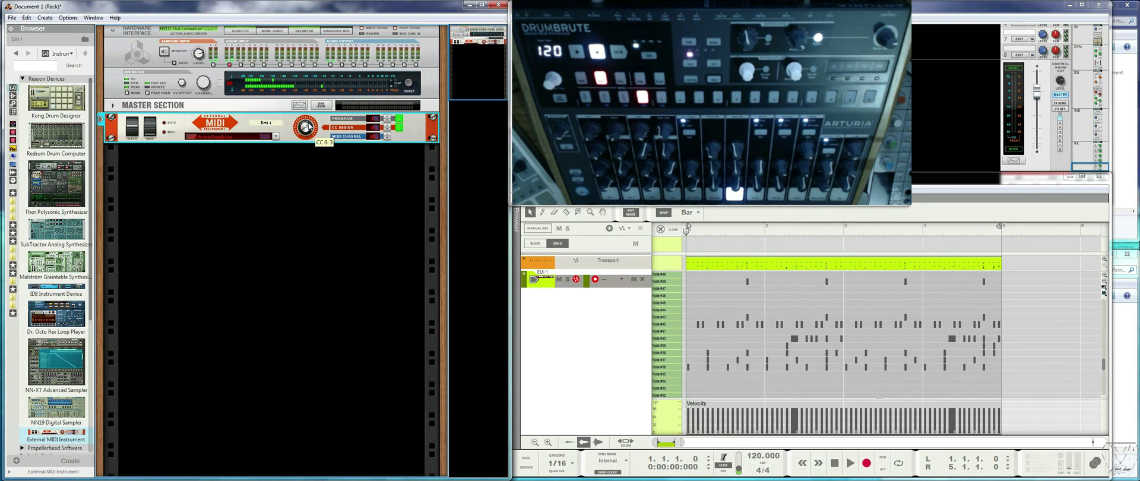
scroll(308, 127, "up", 3)
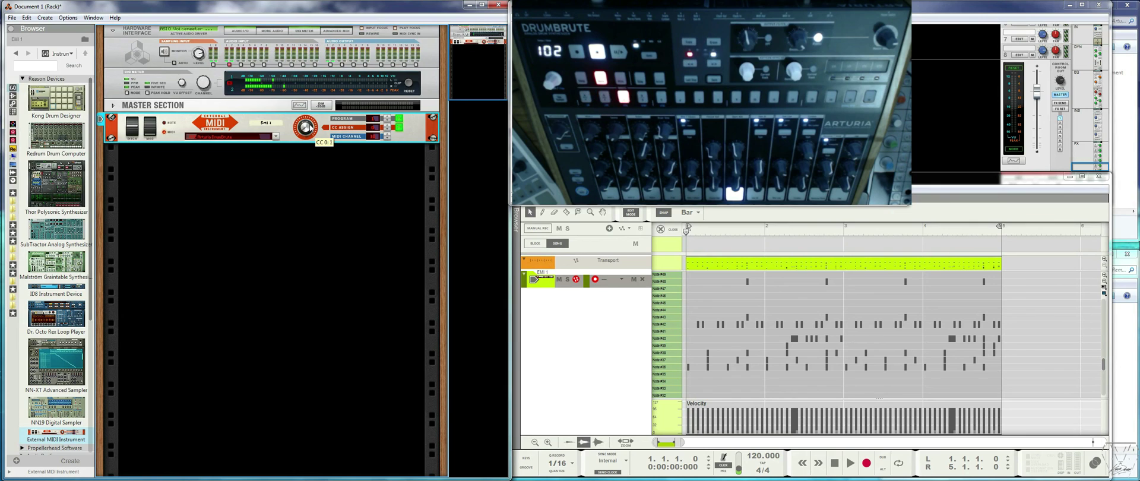
scroll(309, 127, "up", 3)
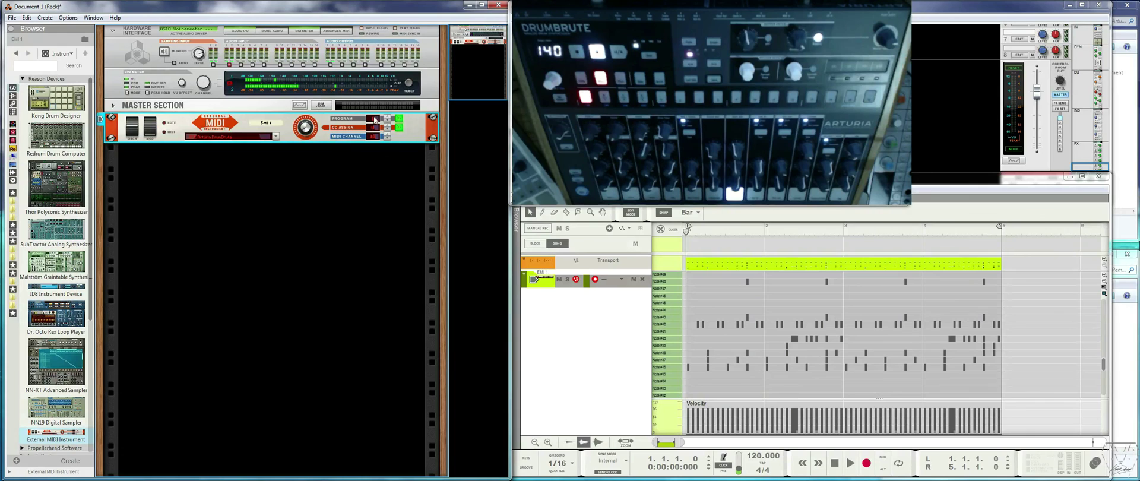
mouse_move(375, 123)
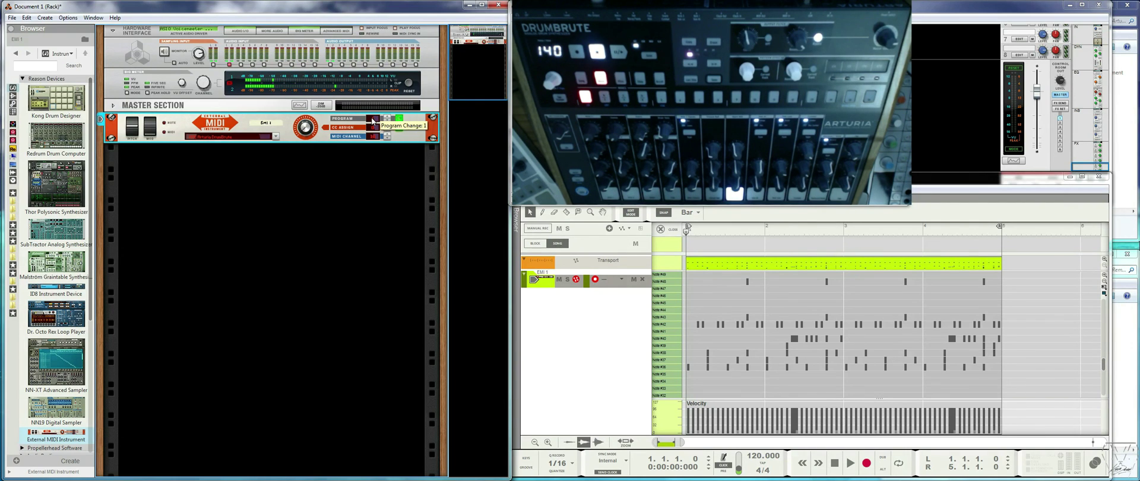
left_click(834, 469)
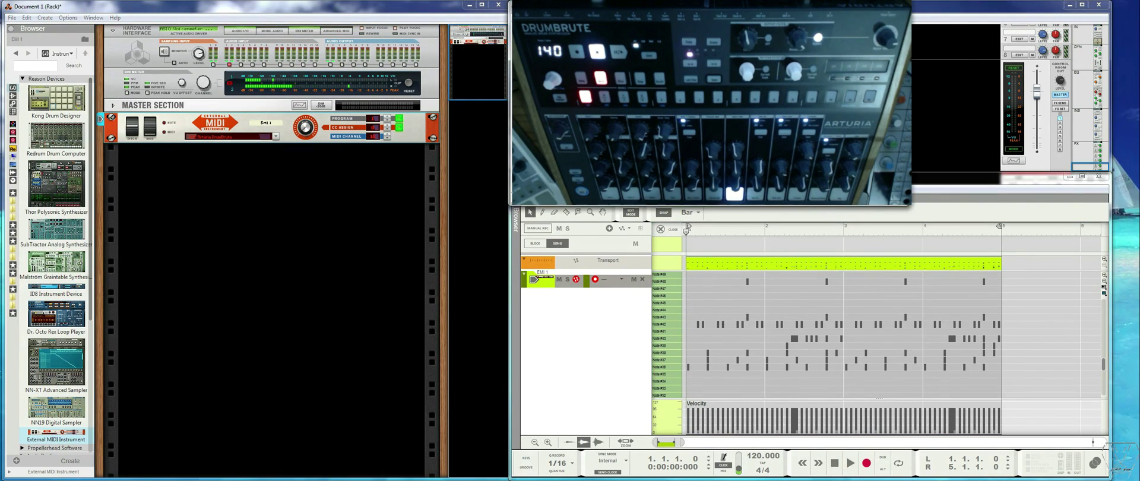